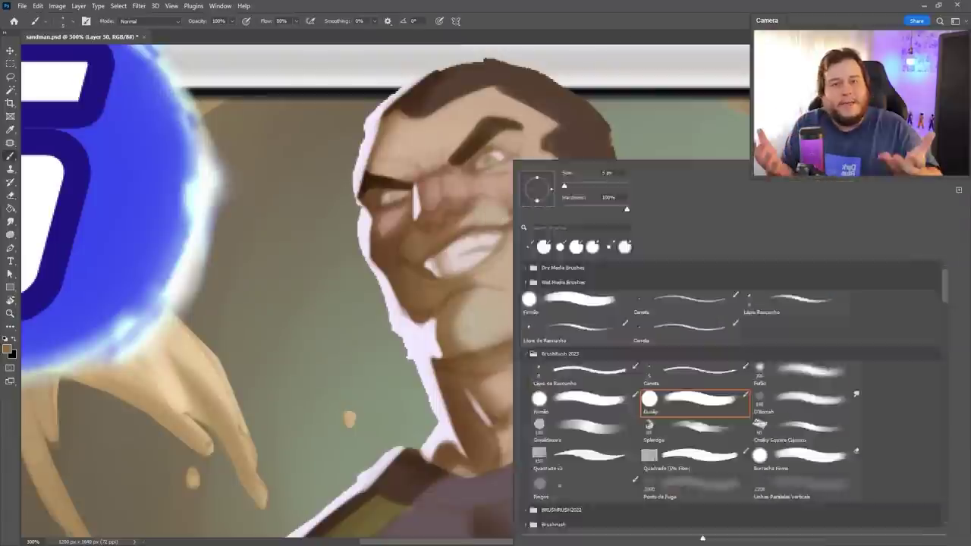
Paint dark accents around the eyes, mouth, ear and jaw, and shade the nose, cheeks and chin on Layer 30.
{"action": "left_click", "coordinate": [488, 150]}
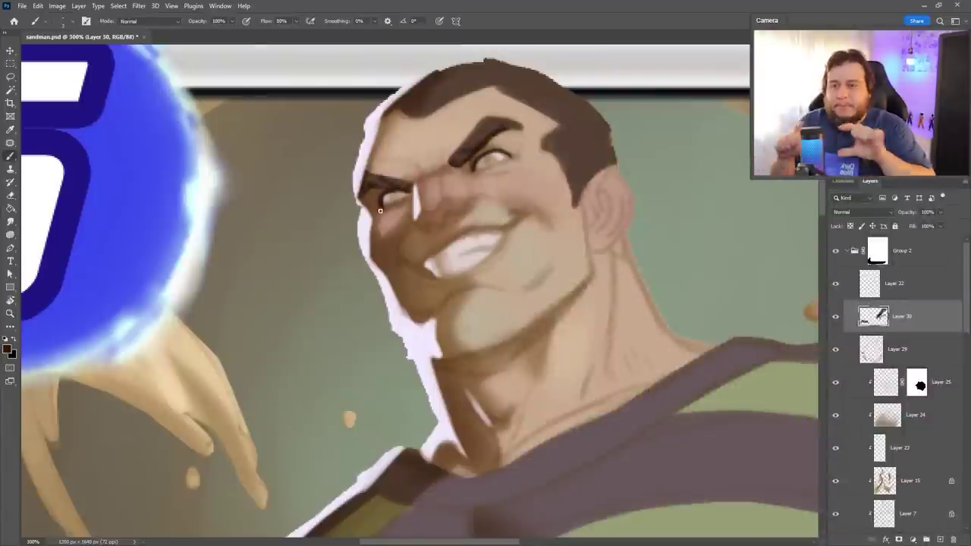
{"action": "left_click", "coordinate": [380, 211]}
{"action": "left_click_drag", "start_coordinate": [397, 268], "coordinate": [523, 214]}
{"action": "left_click_drag", "start_coordinate": [595, 256], "coordinate": [535, 340]}
{"action": "left_click_drag", "start_coordinate": [607, 182], "coordinate": [598, 227]}
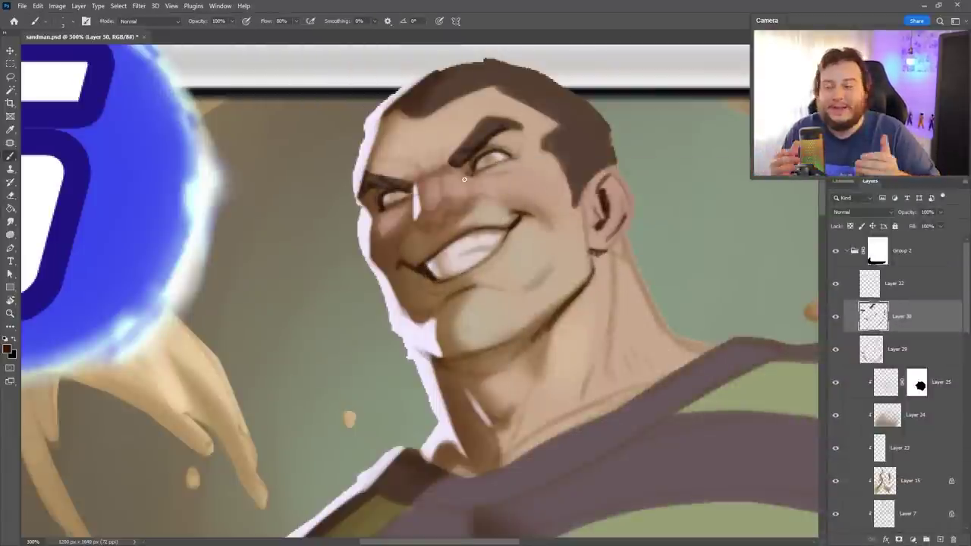
{"action": "left_click_drag", "start_coordinate": [418, 218], "coordinate": [438, 221]}
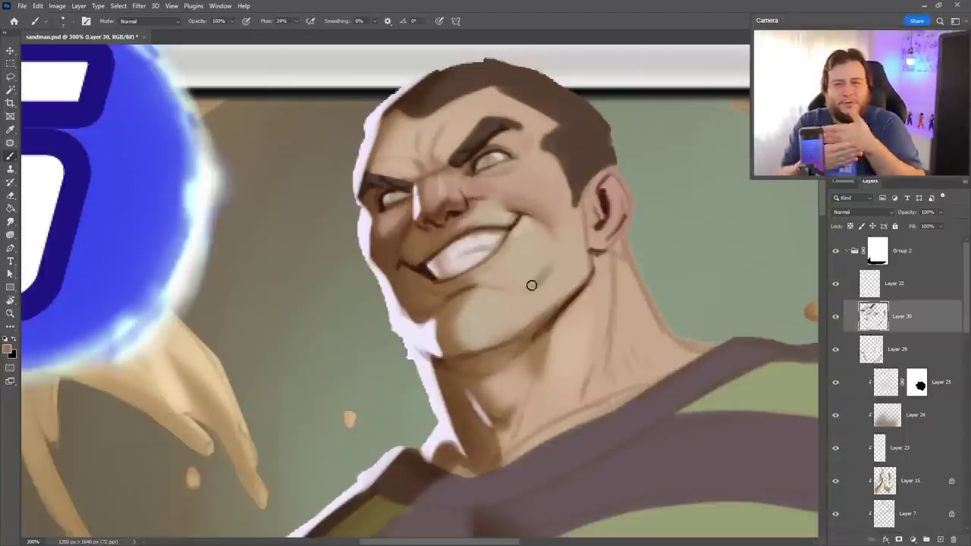
{"action": "left_click_drag", "start_coordinate": [531, 285], "coordinate": [458, 330]}
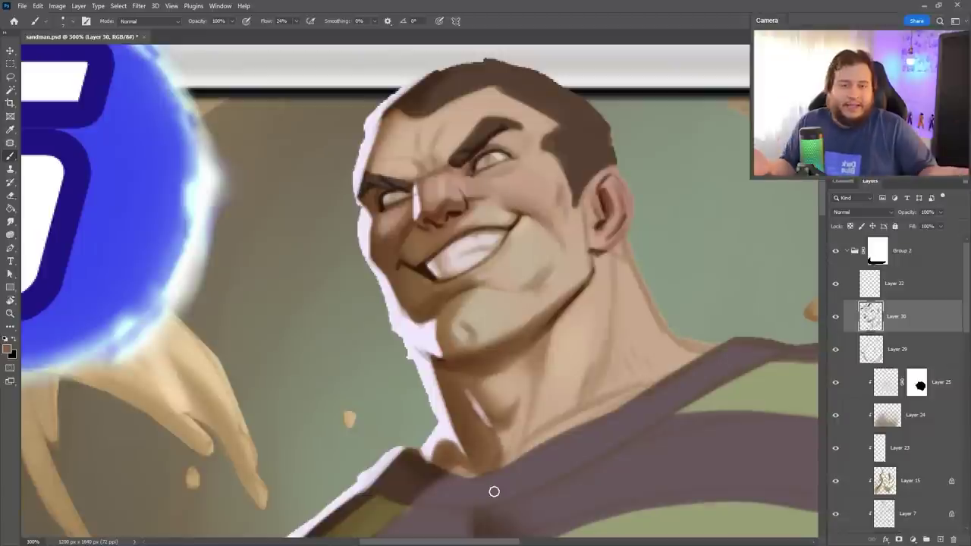
Refine the grin on Layer 30 with sampled colours, shading the teeth and the skin around the mouth.
{"action": "left_click", "coordinate": [468, 238], "text": "alt"}
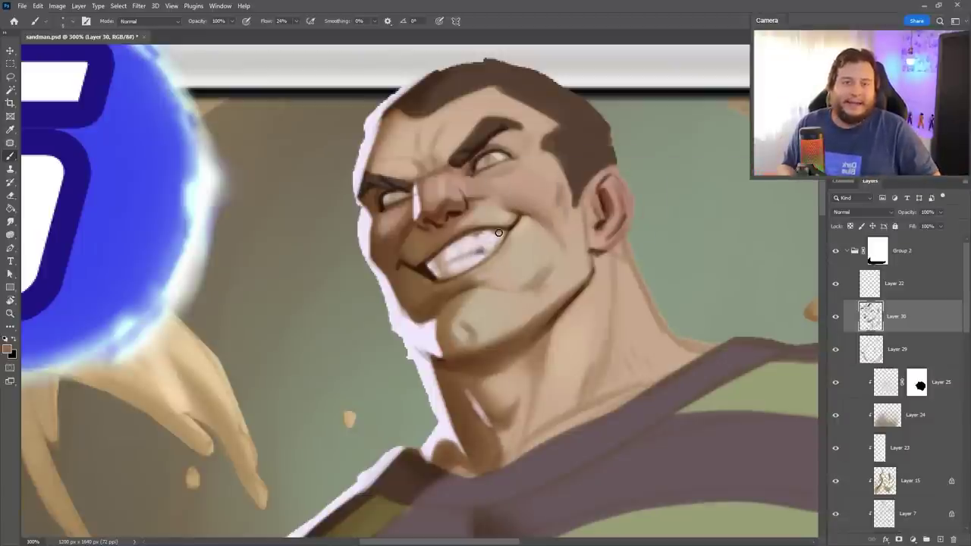
{"action": "right_click", "coordinate": [498, 233]}
{"action": "left_click", "coordinate": [471, 228], "text": "alt"}
{"action": "right_click", "coordinate": [408, 247]}
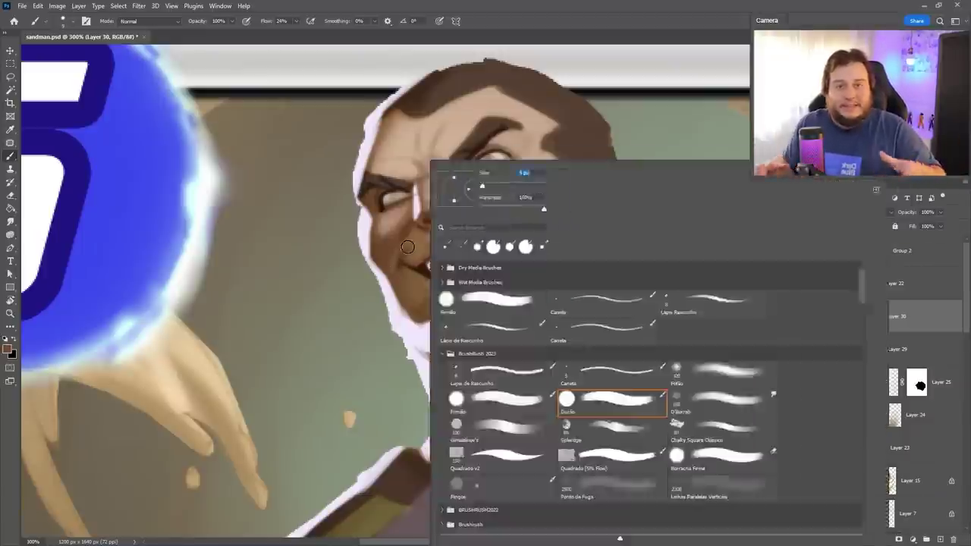
{"action": "key", "text": "Escape"}
{"action": "key", "text": "r"}
{"action": "left_click_drag", "start_coordinate": [455, 250], "coordinate": [497, 245]}
{"action": "left_click", "coordinate": [497, 245], "text": "alt"}
{"action": "scroll", "coordinate": [463, 258], "scroll_direction": "down", "scroll_amount": 3}
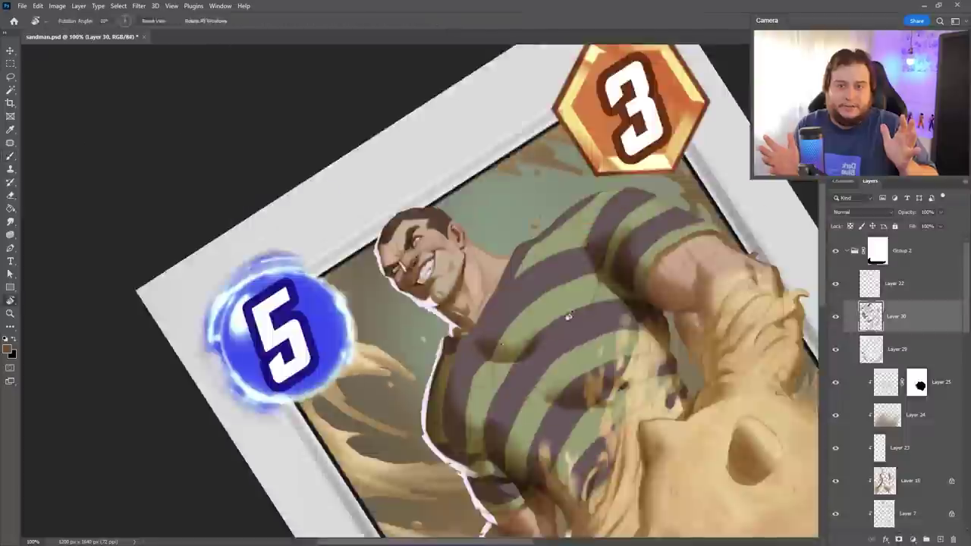
{"action": "scroll", "coordinate": [462, 258], "scroll_direction": "up", "scroll_amount": 3}
{"action": "right_click", "coordinate": [449, 161]}
{"action": "key", "text": "Escape"}
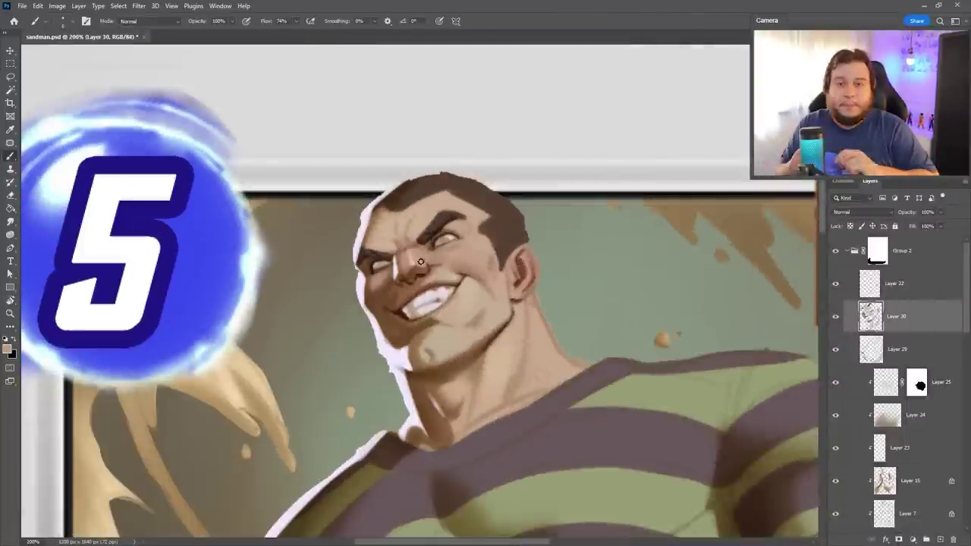
Brighten the teeth and the whites of the eyes with a small hard brush at 74% flow.
{"action": "right_click", "coordinate": [438, 160]}
{"action": "key", "text": "Escape"}
{"action": "scroll", "coordinate": [374, 330], "scroll_direction": "up", "scroll_amount": 2}
{"action": "key", "text": "r"}
{"action": "left_click_drag", "start_coordinate": [374, 331], "coordinate": [360, 317]}
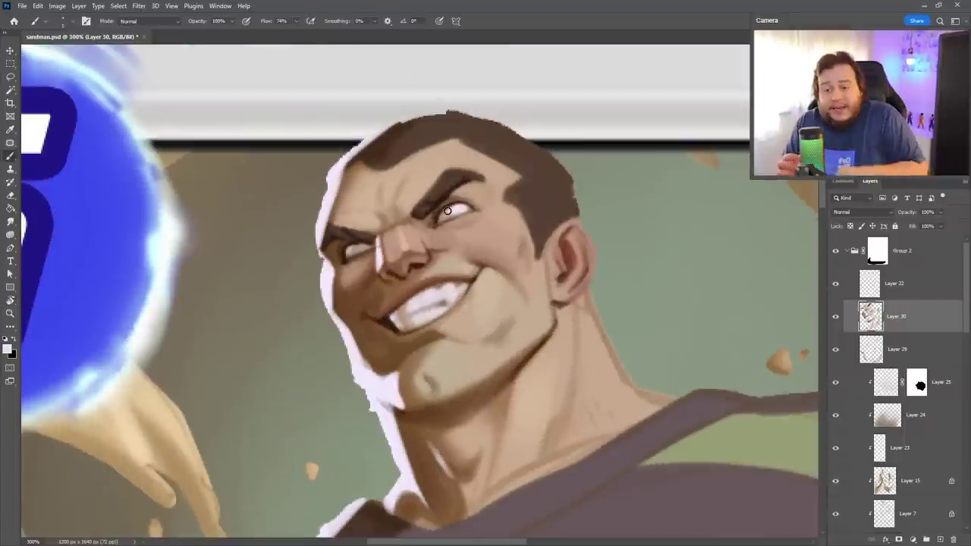
Add a new layer above Layer 30 and paint the dark irises with small highlights in both eyes.
{"action": "key", "text": "ctrl+shift+alt+n"}
{"action": "left_click_drag", "start_coordinate": [452, 211], "coordinate": [463, 216]}
{"action": "left_click_drag", "start_coordinate": [354, 249], "coordinate": [365, 255]}
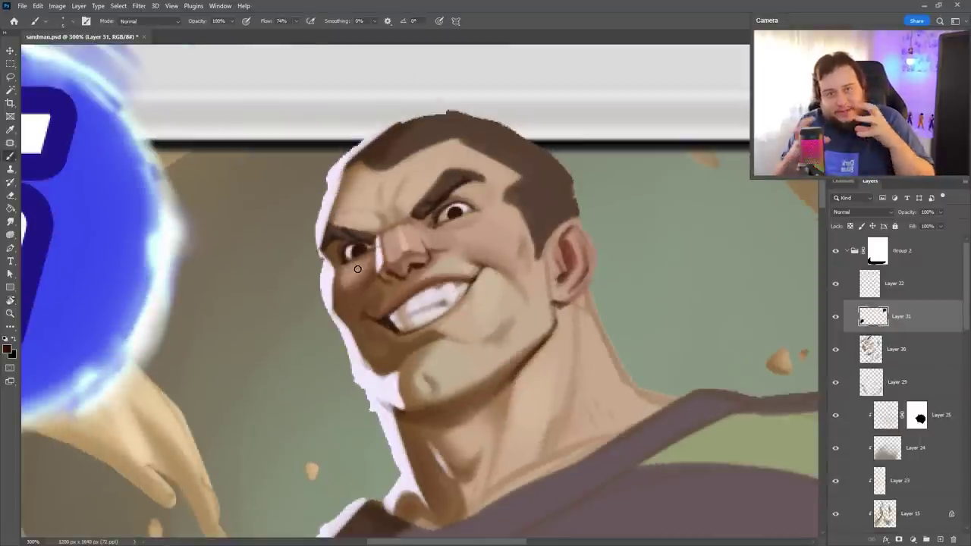
{"action": "right_click", "coordinate": [510, 161]}
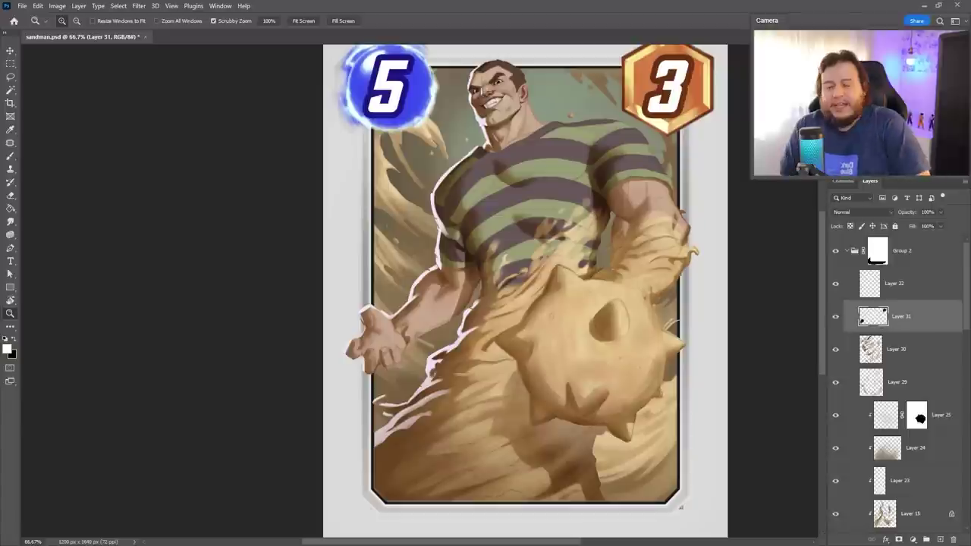
Model the bare arms and open hand with skin highlights and shadows on new Layer 32, using 15% flow.
{"action": "key", "text": "ctrl+minus"}
{"action": "key", "text": "ctrl+plus"}
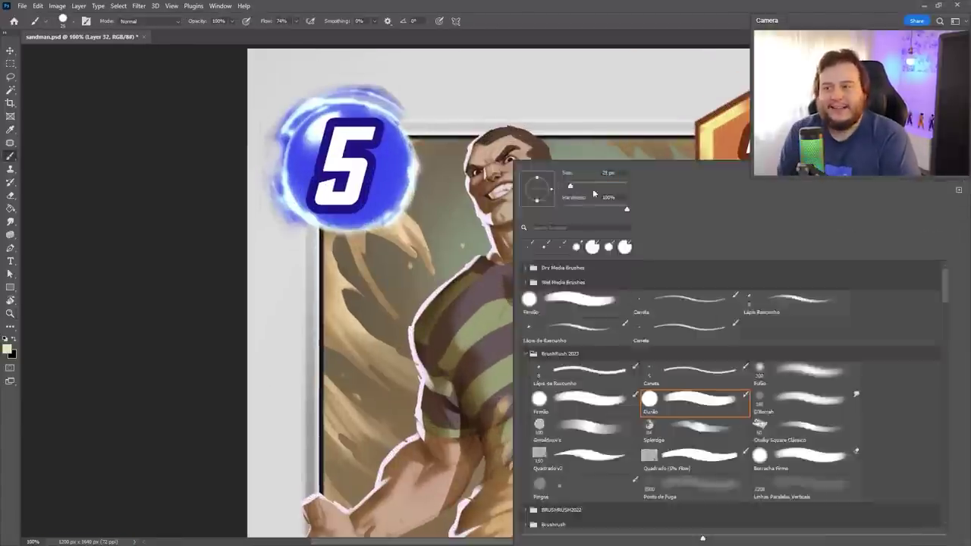
{"action": "key", "text": "Escape"}
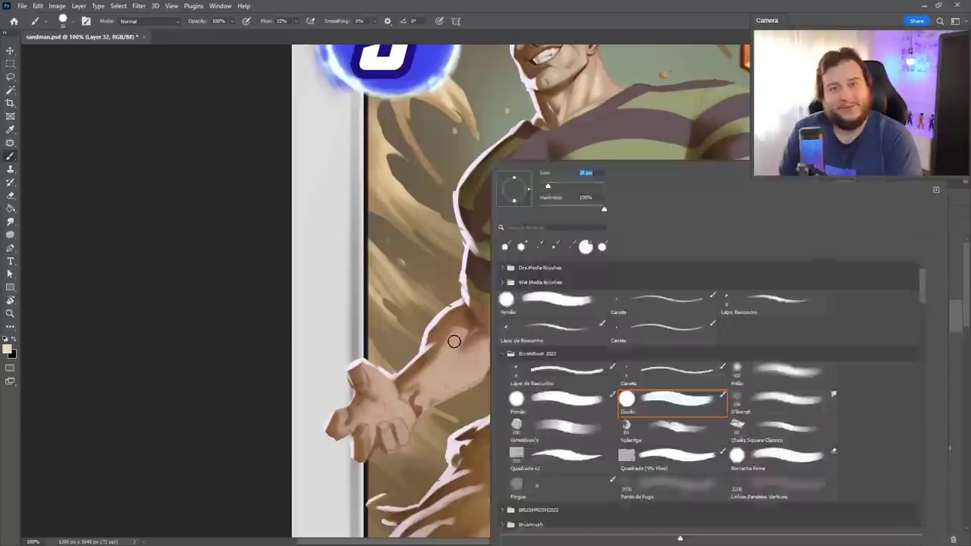
{"action": "key", "text": "Escape"}
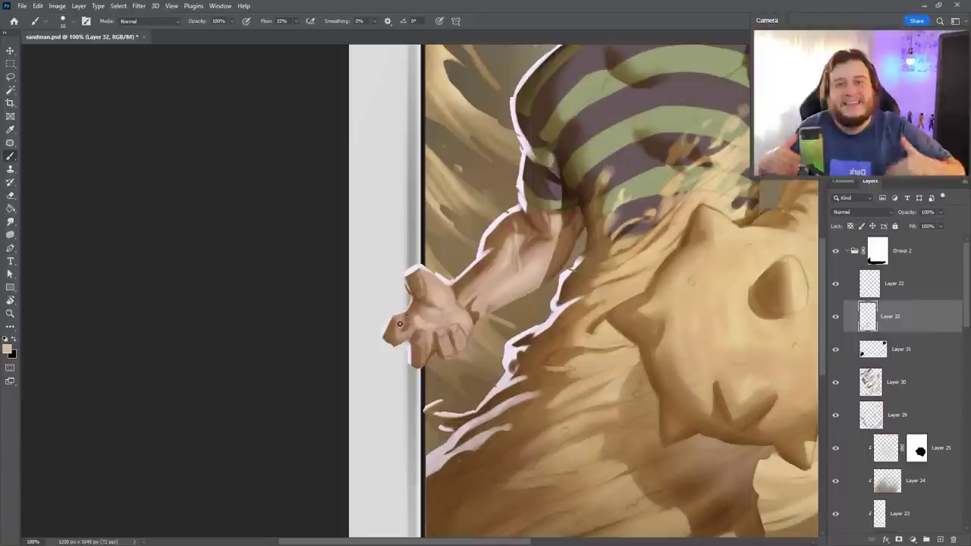
{"action": "key", "text": "bracketright"}
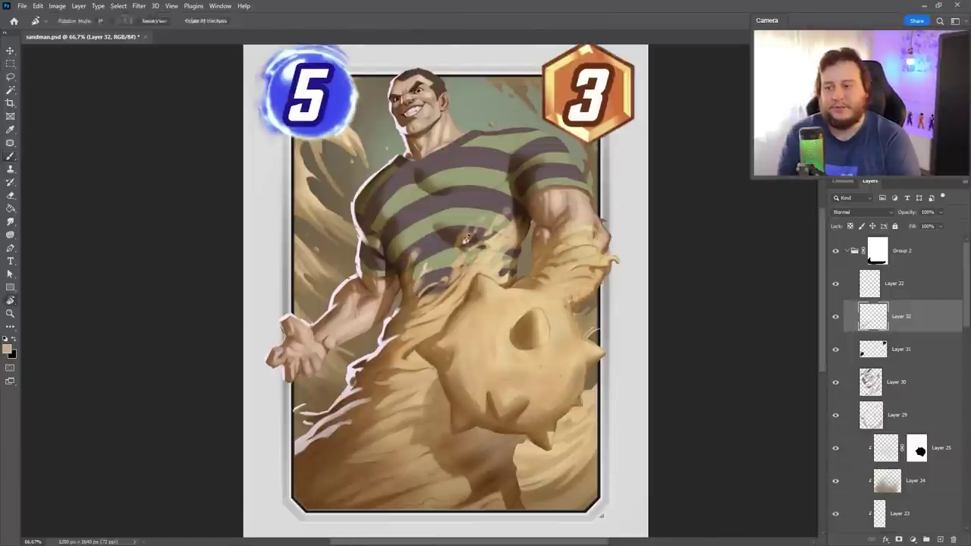
{"action": "key", "text": "bracketright"}
{"action": "key", "text": "bracketleft"}
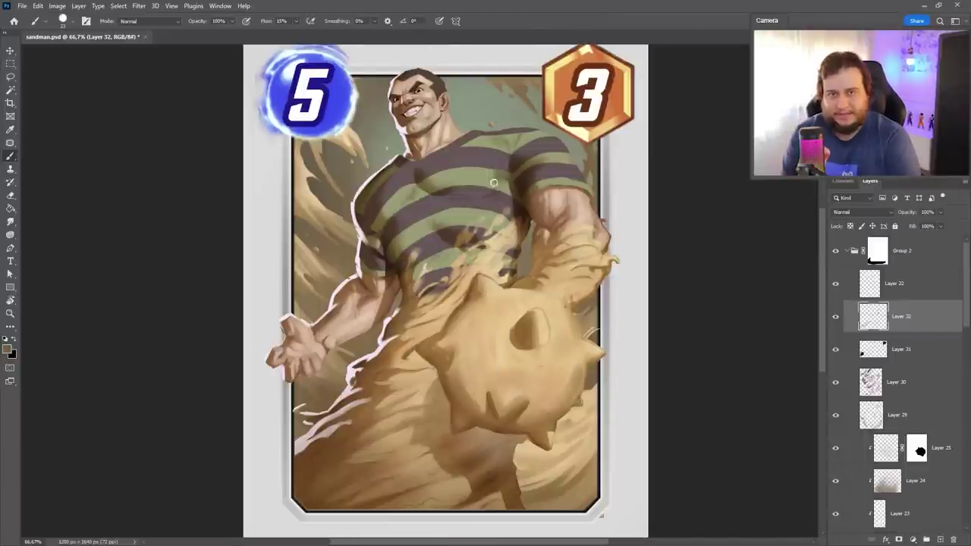
Paint fold shadows and light green highlights across the striped shirt, adding a new layer above Layer 32.
{"action": "left_click_drag", "start_coordinate": [513, 170], "coordinate": [362, 294]}
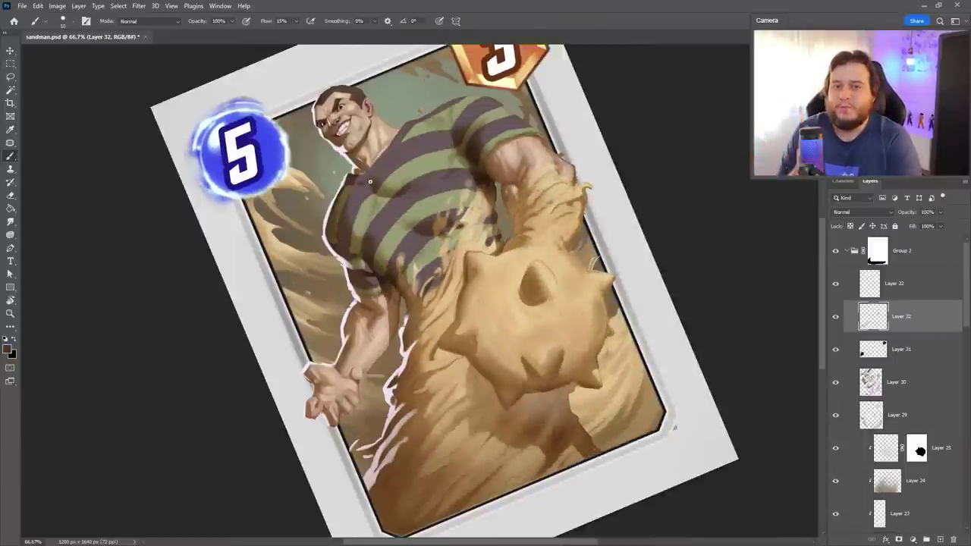
{"action": "key", "text": "Escape"}
{"action": "key", "text": "ctrl+shift+alt+n"}
{"action": "left_click_drag", "start_coordinate": [383, 155], "coordinate": [416, 129]}
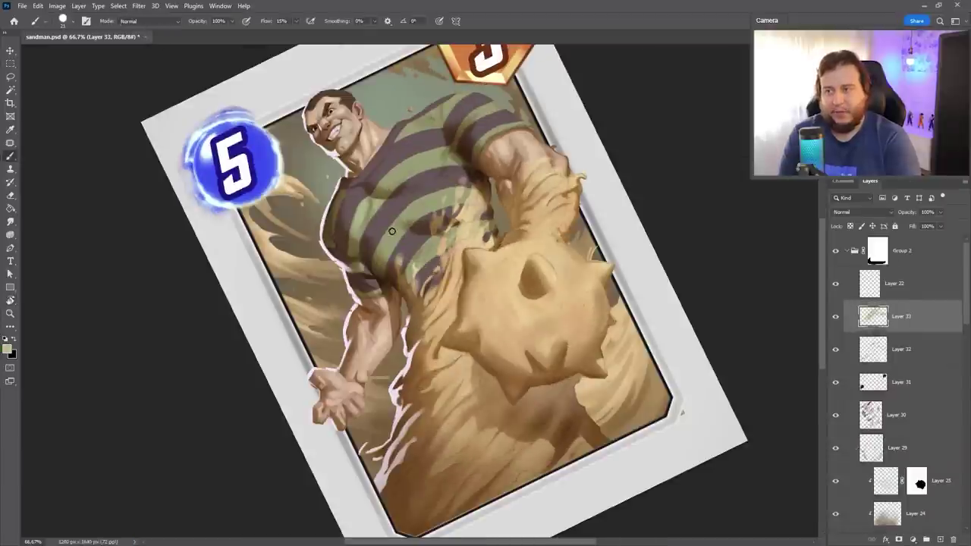
{"action": "left_click", "coordinate": [416, 129], "text": "alt"}
{"action": "left_click_drag", "start_coordinate": [483, 113], "coordinate": [492, 225]}
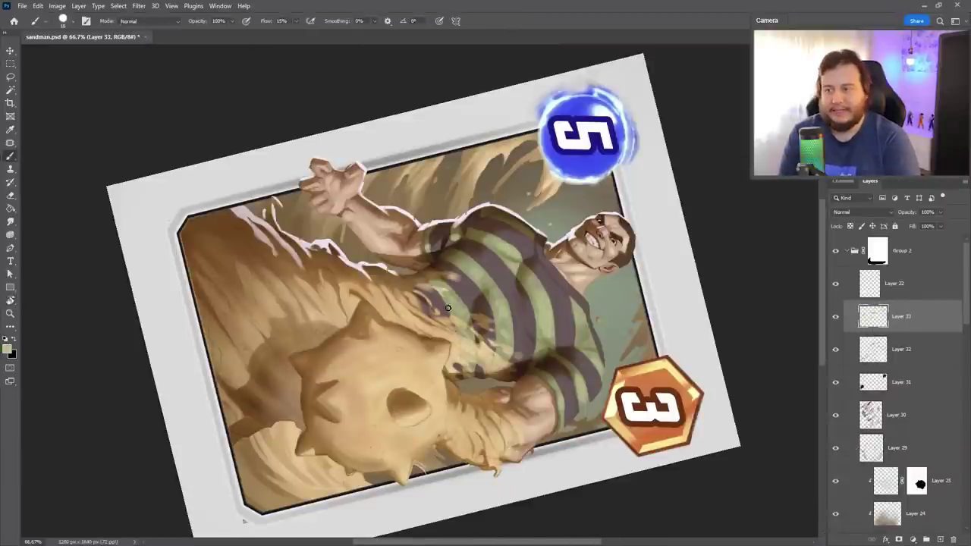
{"action": "left_click_drag", "start_coordinate": [448, 308], "coordinate": [416, 242]}
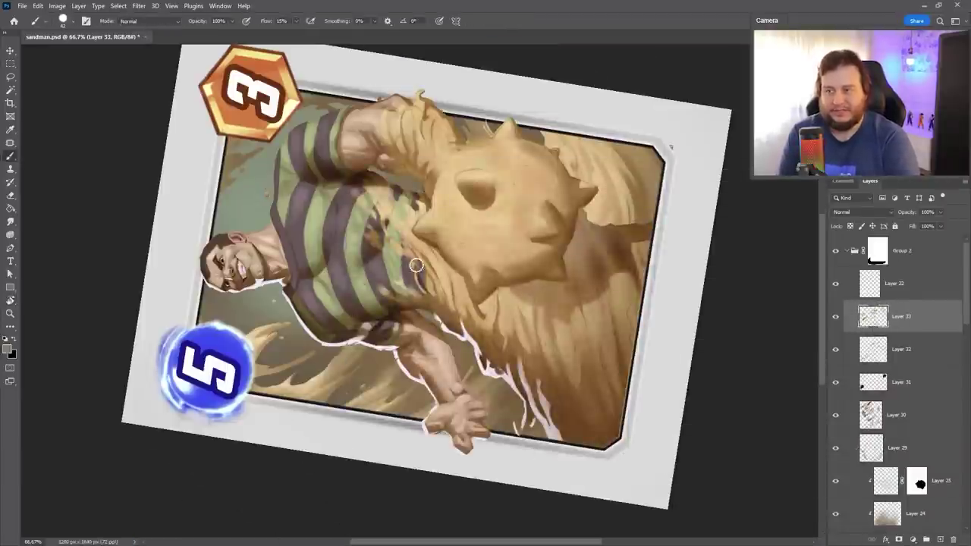
{"action": "left_click_drag", "start_coordinate": [288, 281], "coordinate": [464, 219]}
{"action": "left_click", "coordinate": [465, 219], "text": "alt"}
{"action": "left_click", "coordinate": [465, 219]}
Add a new layer above Layer 33 and paint pale sand highlights on the mace's spikes at 15% flow.
{"action": "key", "text": "ctrl+shift+alt+n"}
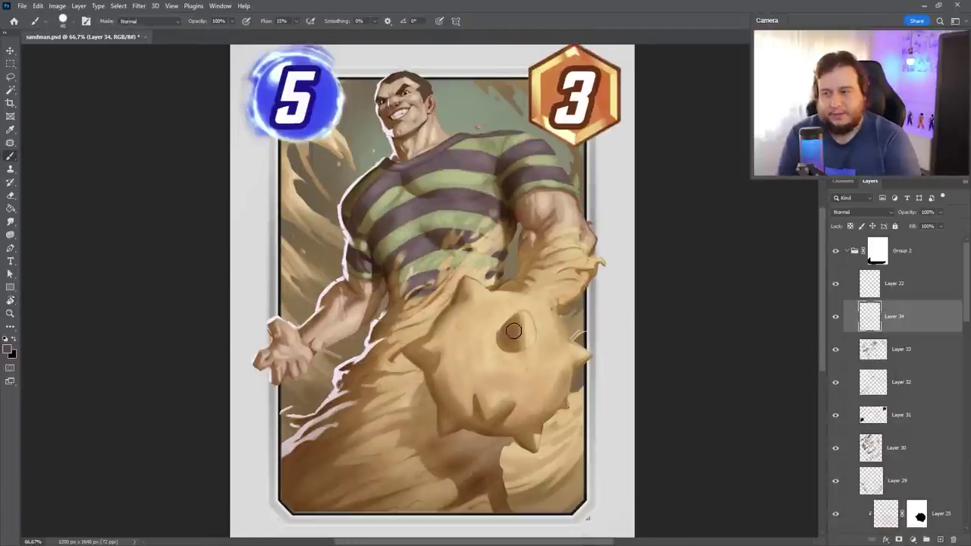
{"action": "key", "text": "b"}
{"action": "left_click", "coordinate": [540, 348], "text": "alt"}
{"action": "right_click", "coordinate": [516, 318]}
{"action": "key", "text": "Escape"}
{"action": "left_click_drag", "start_coordinate": [523, 313], "coordinate": [525, 339]}
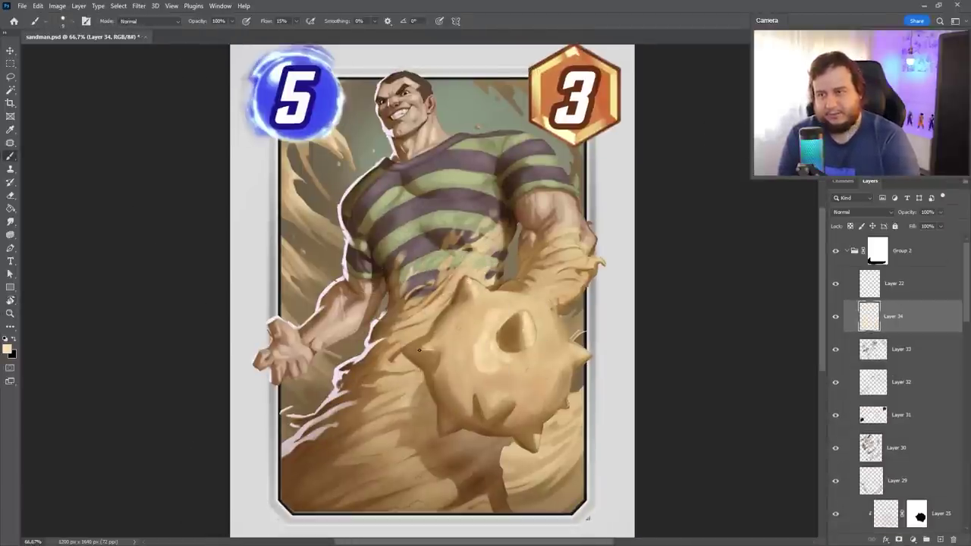
{"action": "left_click_drag", "start_coordinate": [419, 343], "coordinate": [440, 349]}
{"action": "left_click_drag", "start_coordinate": [493, 384], "coordinate": [501, 406]}
{"action": "key", "text": "e"}
{"action": "key", "text": "b"}
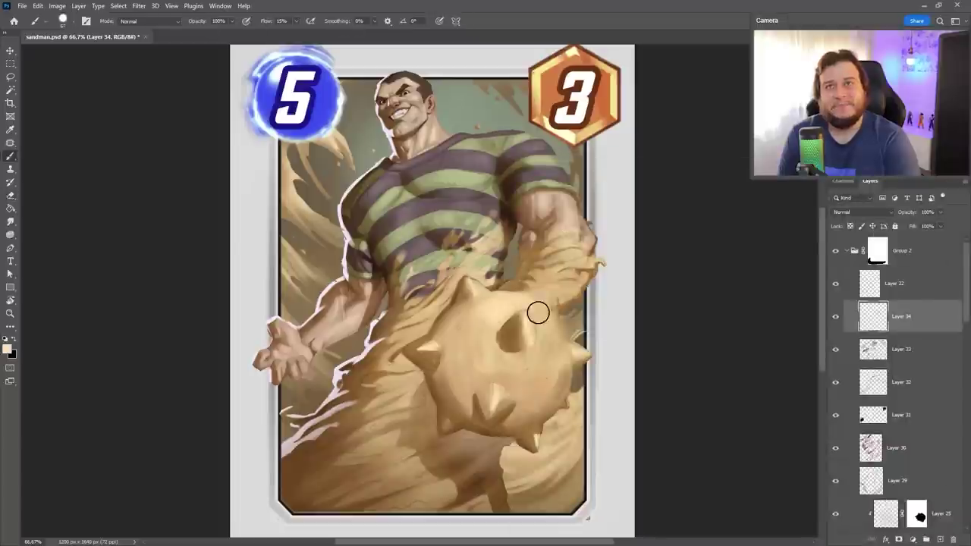
Paint light sand highlights and surface texture on the mace's ball and the sandy forearm on Layer 34.
{"action": "mouse_move", "coordinate": [529, 285]}
{"action": "left_mouse_down"}
{"action": "mouse_move", "coordinate": [505, 174]}
{"action": "mouse_move", "coordinate": [447, 308]}
{"action": "mouse_move", "coordinate": [557, 273]}
{"action": "mouse_move", "coordinate": [488, 327]}
{"action": "left_mouse_up"}
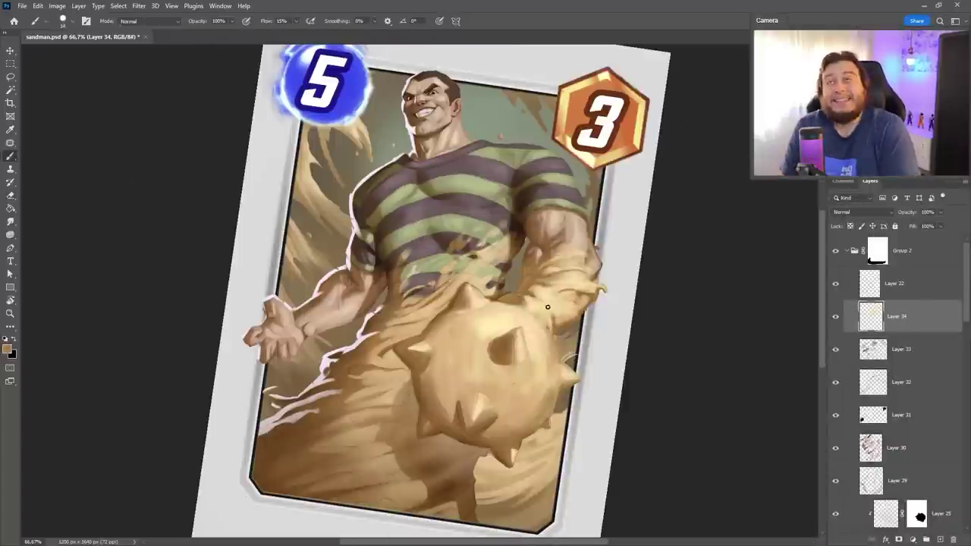
{"action": "left_click_drag", "start_coordinate": [555, 328], "coordinate": [466, 258]}
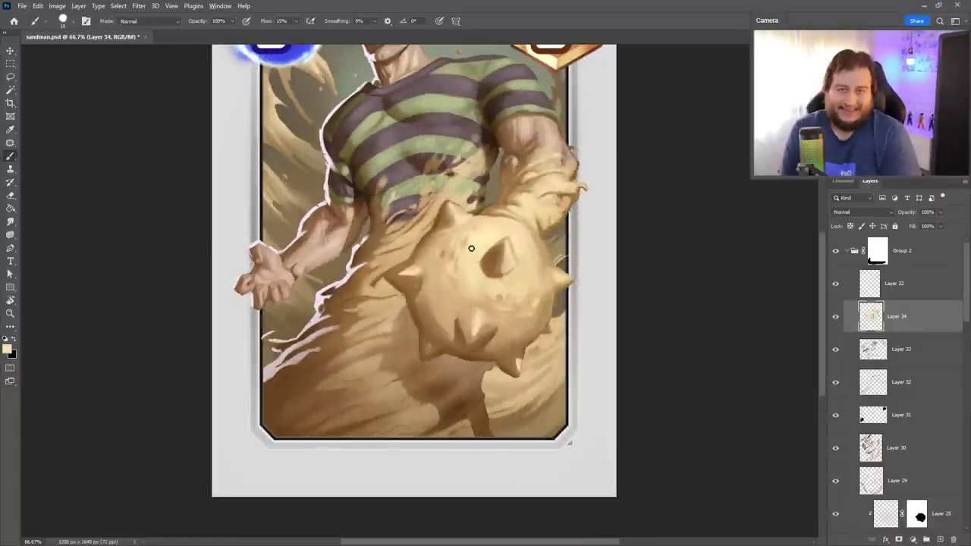
{"action": "left_click_drag", "start_coordinate": [400, 267], "coordinate": [427, 288]}
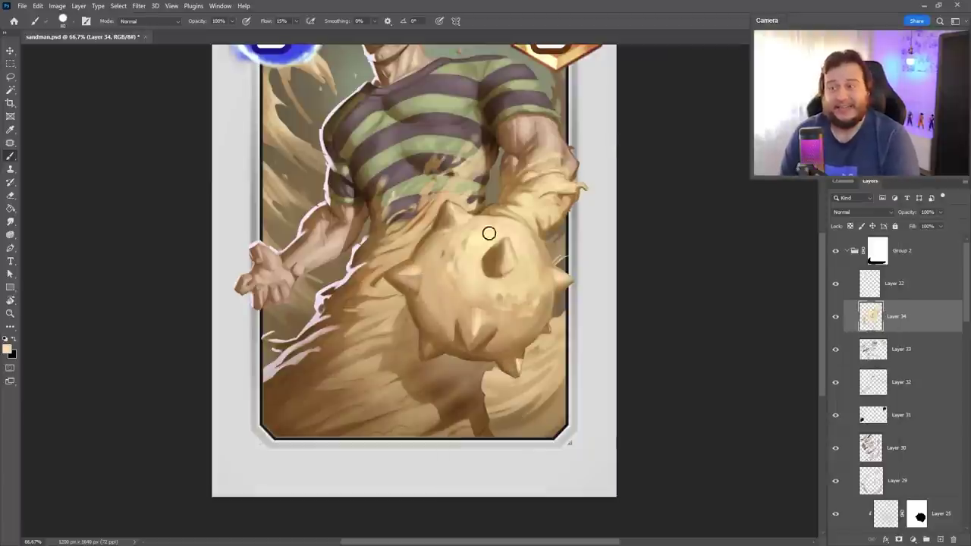
{"action": "mouse_move", "coordinate": [489, 233]}
{"action": "left_mouse_down"}
{"action": "mouse_move", "coordinate": [490, 222]}
{"action": "mouse_move", "coordinate": [498, 304]}
{"action": "left_mouse_up"}
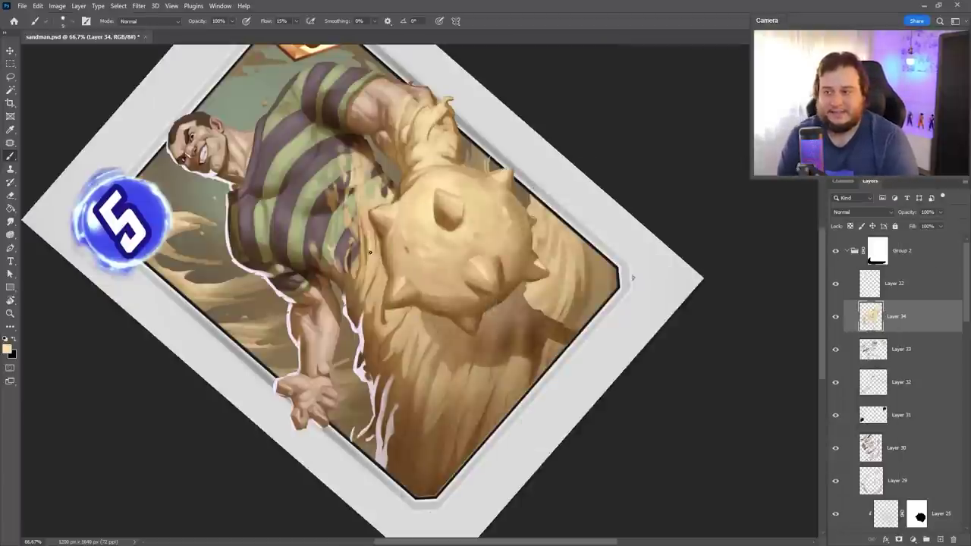
Brush highlights and darker sampled tones along the swirling sand of the waist and lower body on Layer 34.
{"action": "mouse_move", "coordinate": [395, 311]}
{"action": "left_mouse_down"}
{"action": "mouse_move", "coordinate": [427, 367]}
{"action": "mouse_move", "coordinate": [419, 478]}
{"action": "left_mouse_up"}
{"action": "left_click_drag", "start_coordinate": [454, 375], "coordinate": [465, 419]}
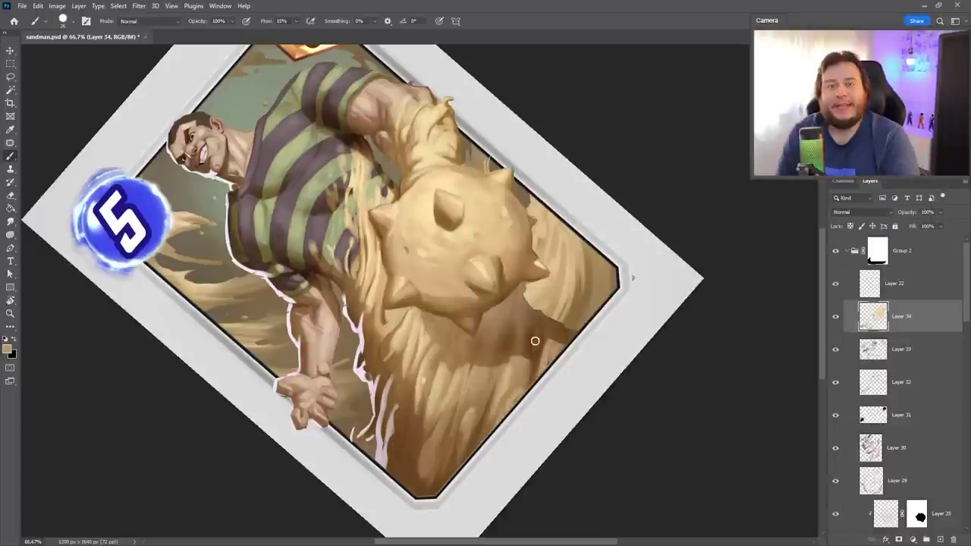
{"action": "left_click", "coordinate": [362, 356], "text": "alt"}
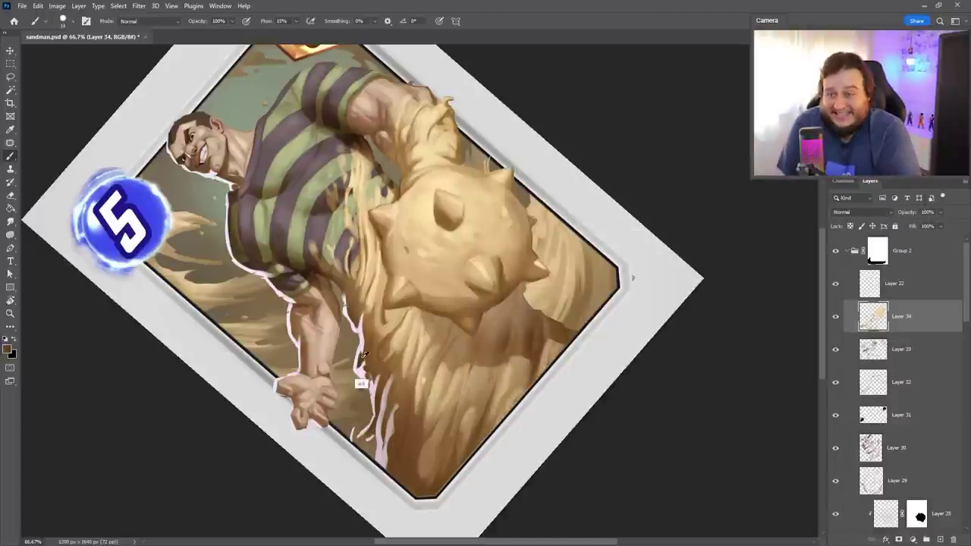
{"action": "key", "text": "Escape"}
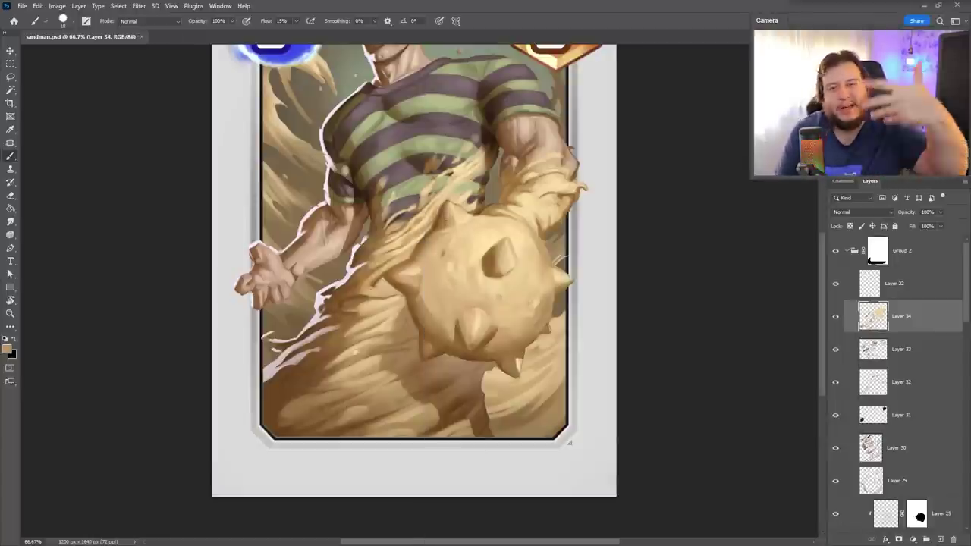
Create a new layer directly below the hidden Sandman reference layer and mask it to the card's inner area.
{"action": "key", "text": "ctrl+minus"}
{"action": "key", "text": "e"}
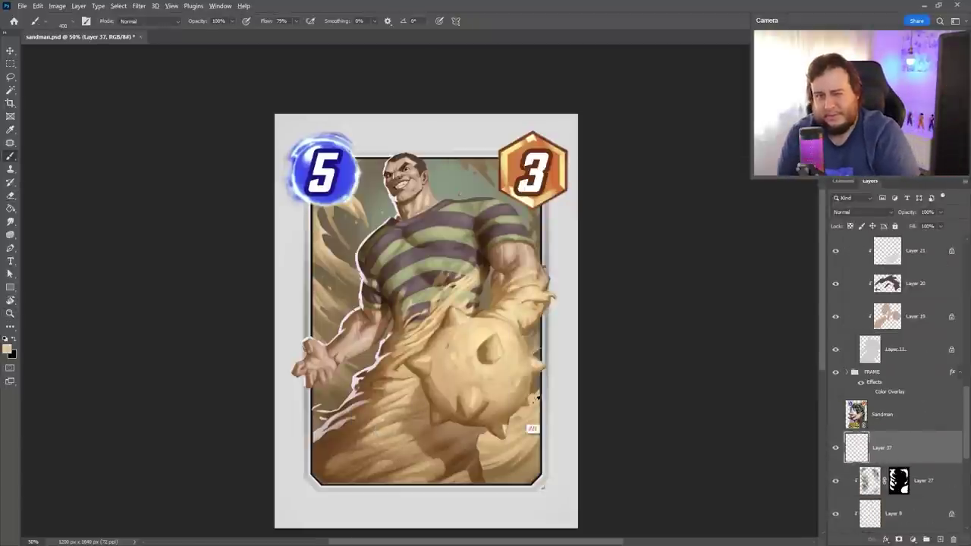
{"action": "key", "text": "v"}
{"action": "left_click", "coordinate": [926, 540]}
Add a clipped layer above Layer 28 and brush soft sandy yellow light behind the character at 23% flow.
{"action": "scroll", "coordinate": [903, 460], "scroll_direction": "down", "scroll_amount": 3}
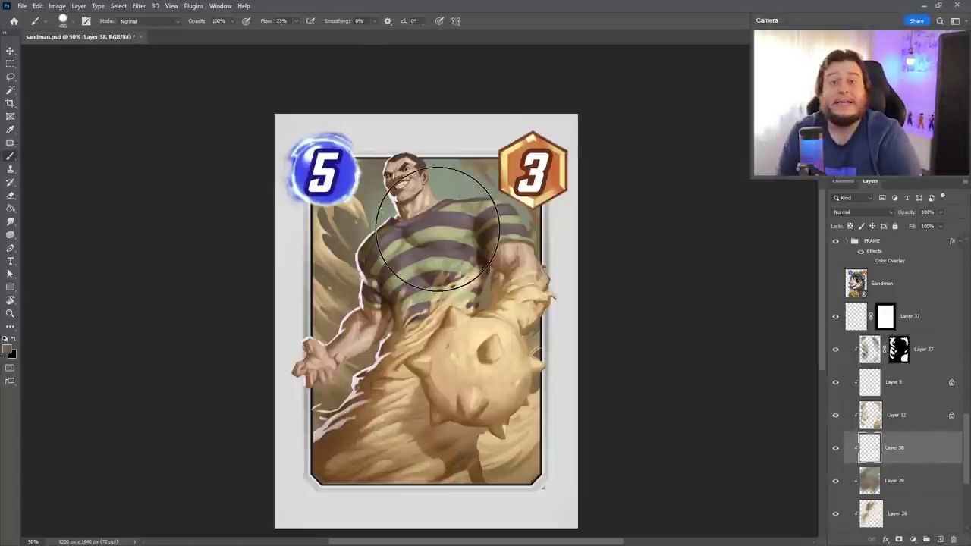
{"action": "right_click", "coordinate": [451, 188]}
{"action": "key", "text": "Escape"}
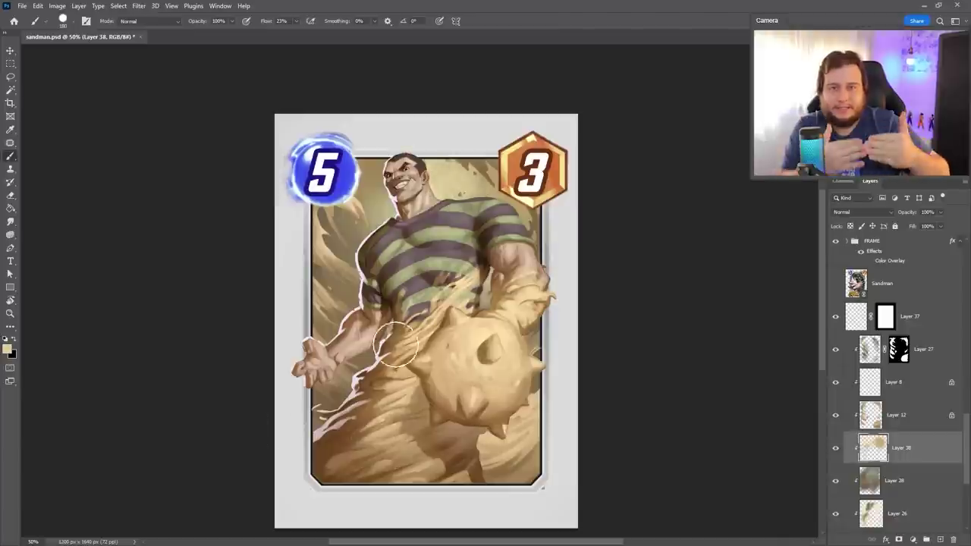
Set the saturation of Layer 38's background glow to +58 with Hue/Saturation.
{"action": "key", "text": "ctrl+u"}
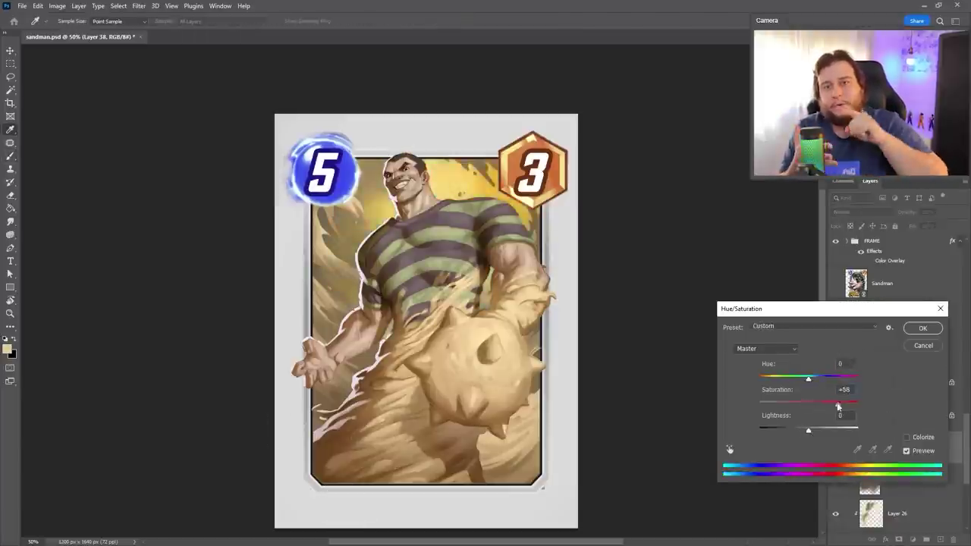
{"action": "key", "text": "Return"}
{"action": "key", "text": "b"}
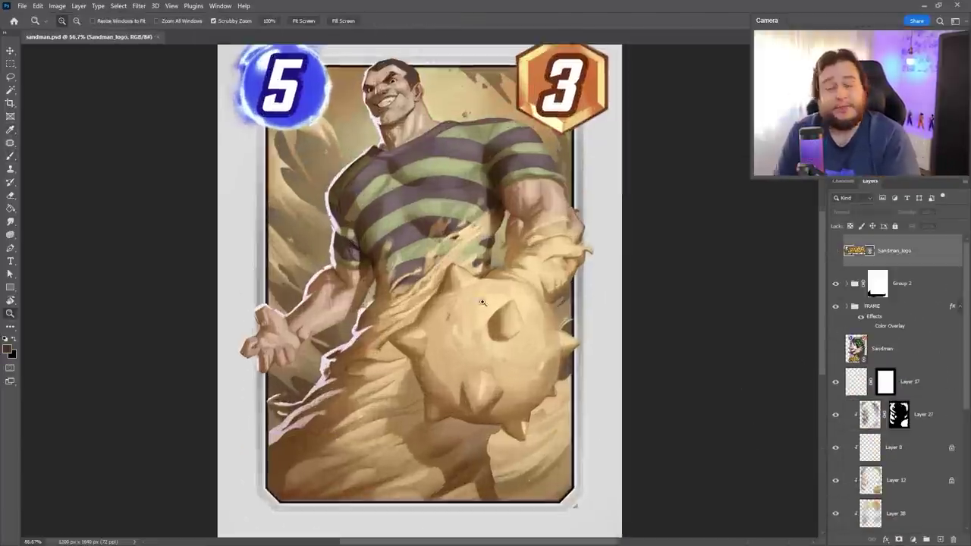
Add a new layer above Layer 37 and brush over the lower sand body beneath the mace.
{"action": "key", "text": "l"}
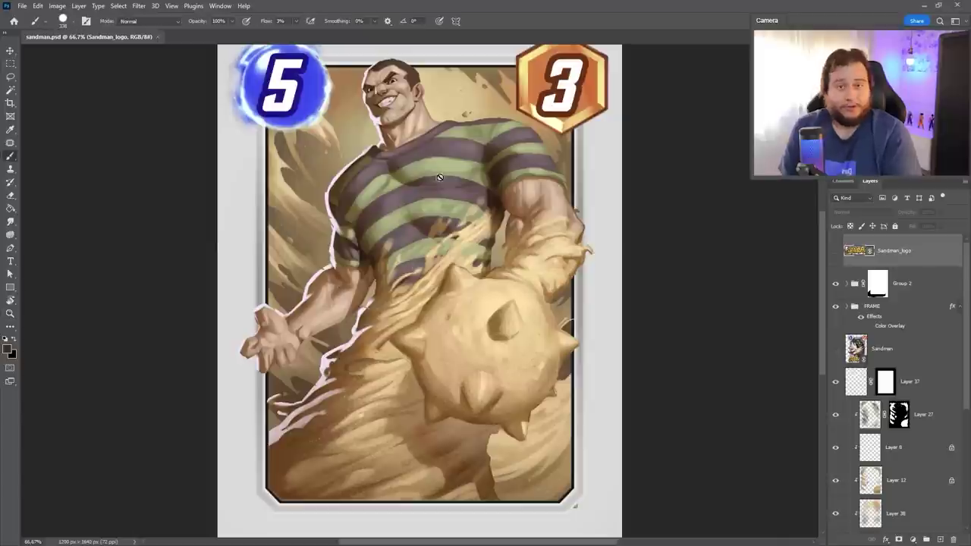
{"action": "left_click", "coordinate": [903, 382]}
{"action": "key", "text": "ctrl+shift+alt+n"}
{"action": "mouse_move", "coordinate": [425, 419]}
{"action": "left_mouse_down"}
{"action": "mouse_move", "coordinate": [547, 406]}
{"action": "mouse_move", "coordinate": [600, 465]}
{"action": "mouse_move", "coordinate": [501, 453]}
{"action": "mouse_move", "coordinate": [533, 460]}
{"action": "left_mouse_up"}
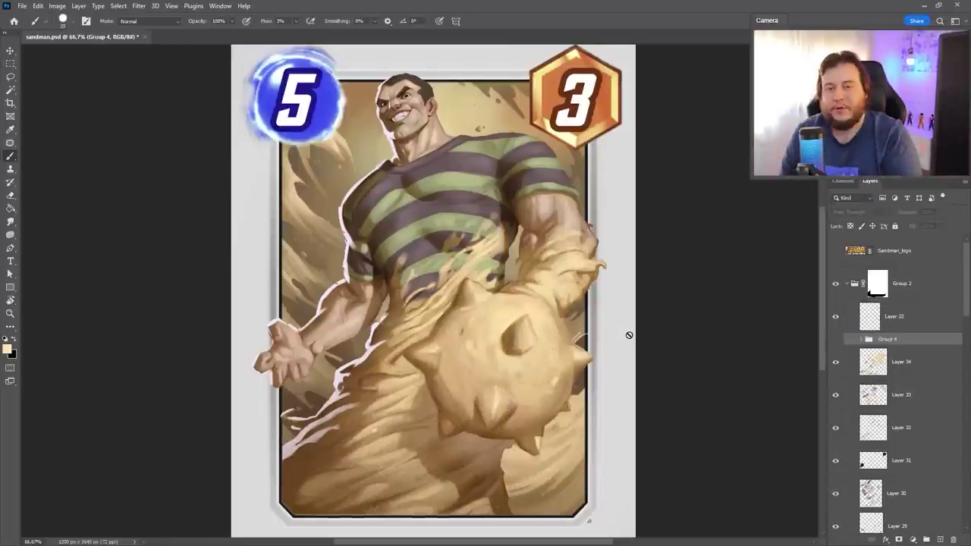
Place a Levels adjustment layer directly above Group 4 and hide it.
{"action": "left_click", "coordinate": [836, 349]}
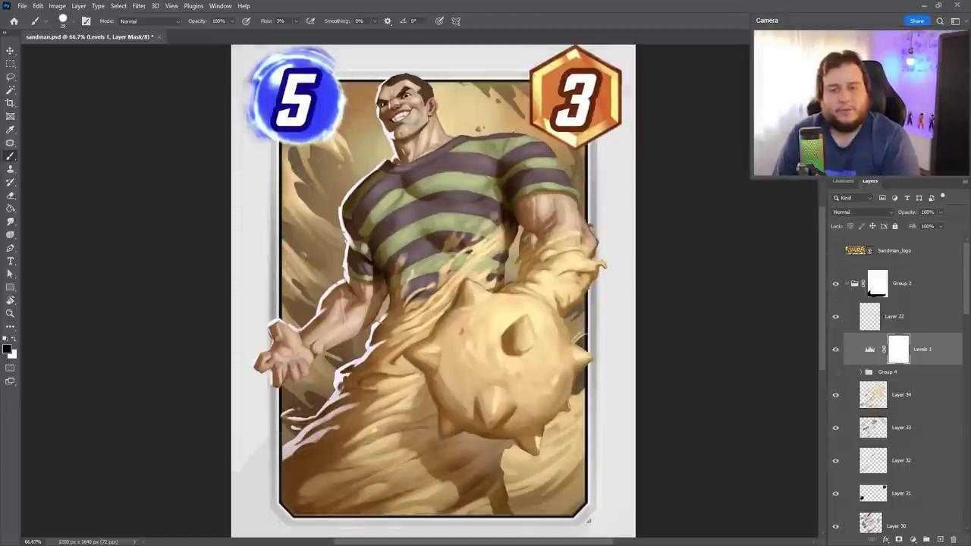
{"action": "left_click", "coordinate": [836, 348]}
On Layer 22, paint dark and lighter brown strands through the character's hair at 62% flow.
{"action": "left_click", "coordinate": [896, 316]}
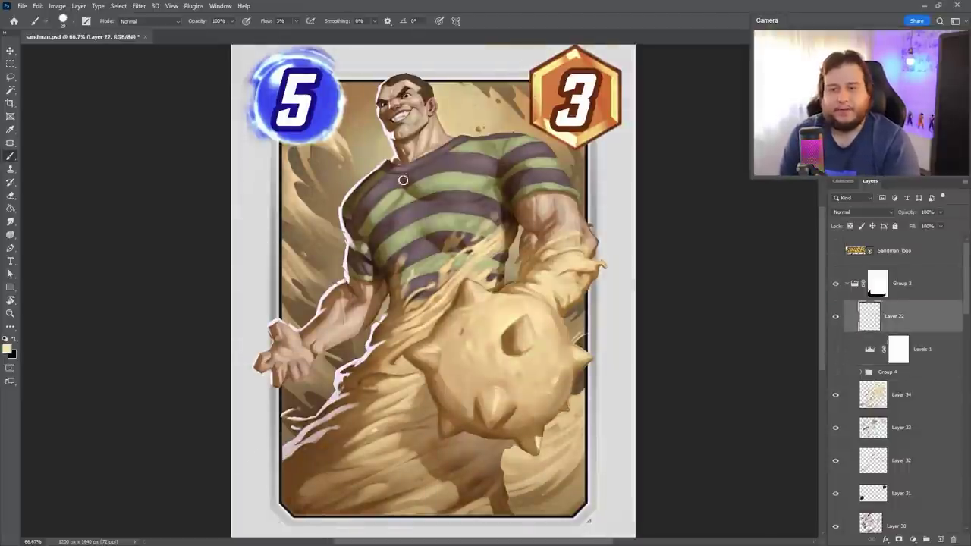
{"action": "scroll", "coordinate": [593, 313], "scroll_direction": "up", "scroll_amount": 5}
{"action": "left_click_drag", "start_coordinate": [266, 34], "coordinate": [265, 34]}
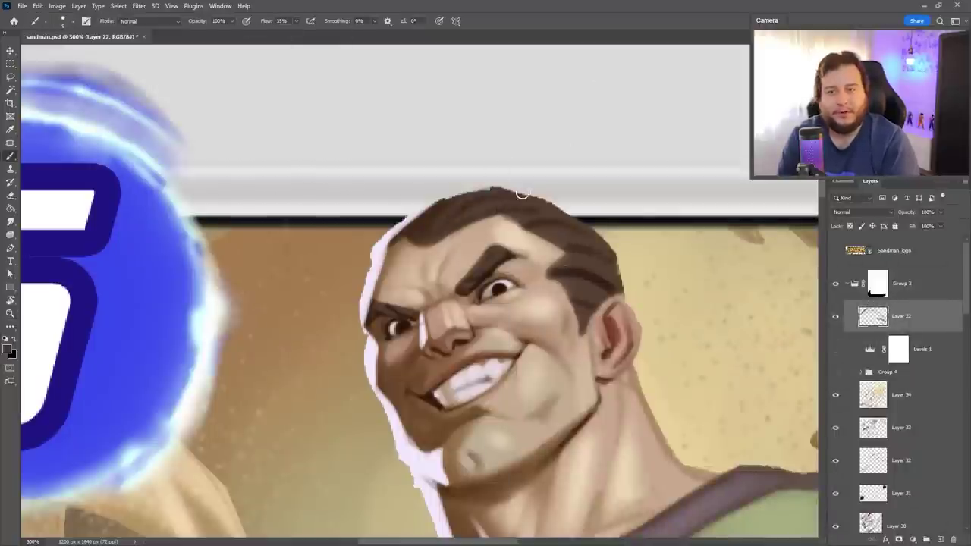
{"action": "left_click_drag", "start_coordinate": [604, 288], "coordinate": [486, 220]}
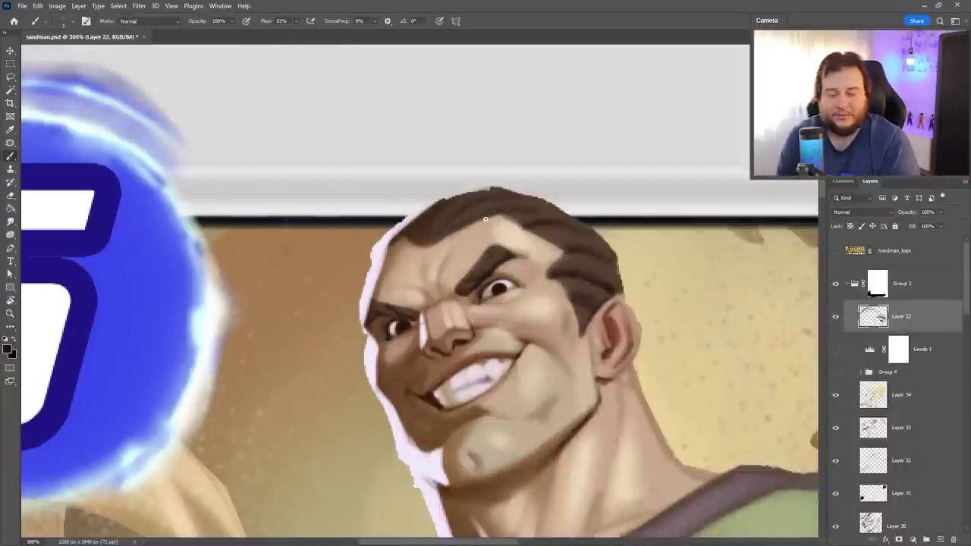
{"action": "right_click", "coordinate": [522, 205]}
{"action": "left_click", "coordinate": [590, 255], "text": "alt"}
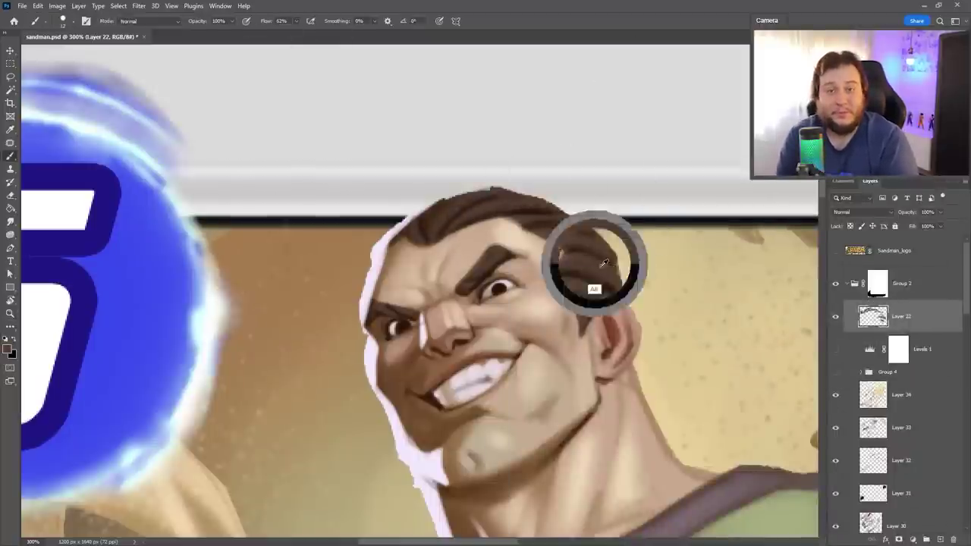
Brush sampled skin tones over the brows, nose and cheeks on Layer 22 to refine the grinning face.
{"action": "left_click", "coordinate": [456, 317], "text": "alt"}
{"action": "mouse_move", "coordinate": [427, 307]}
{"action": "left_mouse_down"}
{"action": "mouse_move", "coordinate": [435, 361]}
{"action": "mouse_move", "coordinate": [498, 263]}
{"action": "left_mouse_up"}
{"action": "left_click", "coordinate": [544, 274], "text": "alt"}
{"action": "left_click_drag", "start_coordinate": [487, 326], "coordinate": [513, 318]}
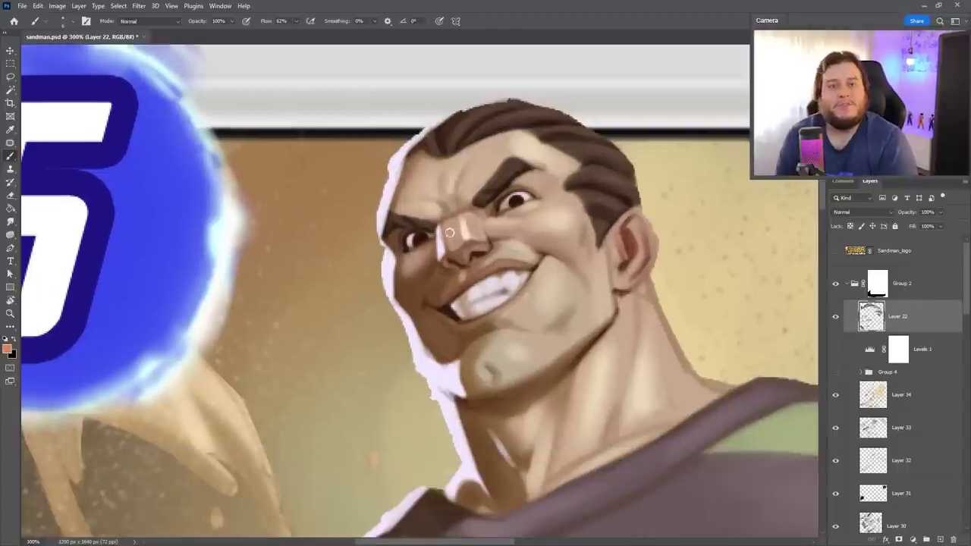
{"action": "right_click", "coordinate": [550, 267]}
{"action": "key", "text": "Return"}
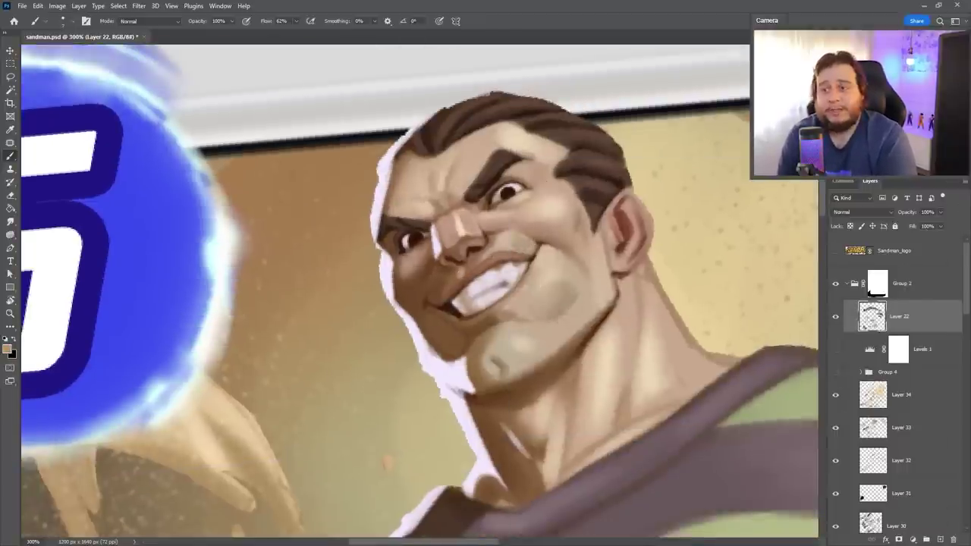
{"action": "left_click_drag", "start_coordinate": [575, 283], "coordinate": [542, 293]}
{"action": "key", "text": "ctrl+1"}
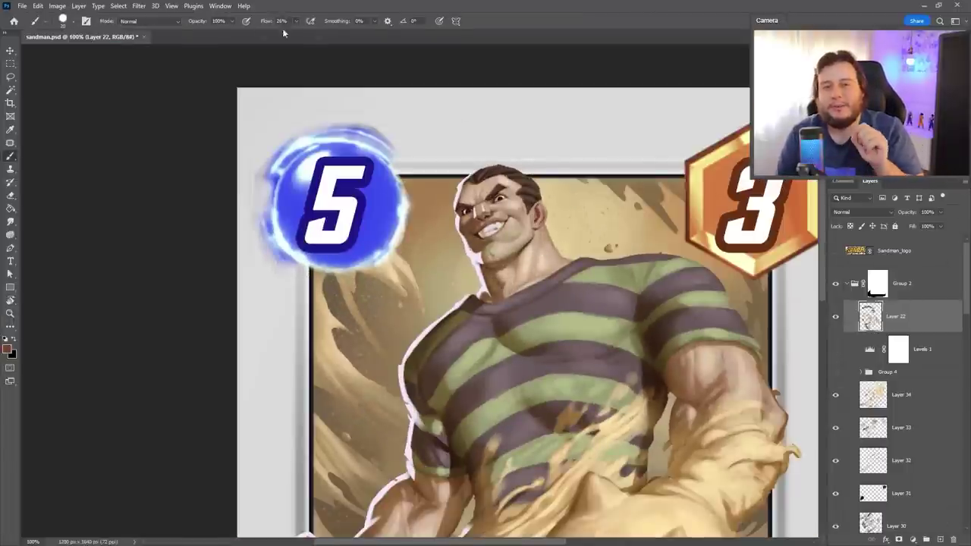
Paint cracks, dents and rocky bumps across the sand mace on Layer 22 at 26% flow.
{"action": "key", "text": "r"}
{"action": "left_click_drag", "start_coordinate": [485, 304], "coordinate": [637, 418]}
{"action": "key", "text": "Escape"}
{"action": "key", "text": "ctrl+minus"}
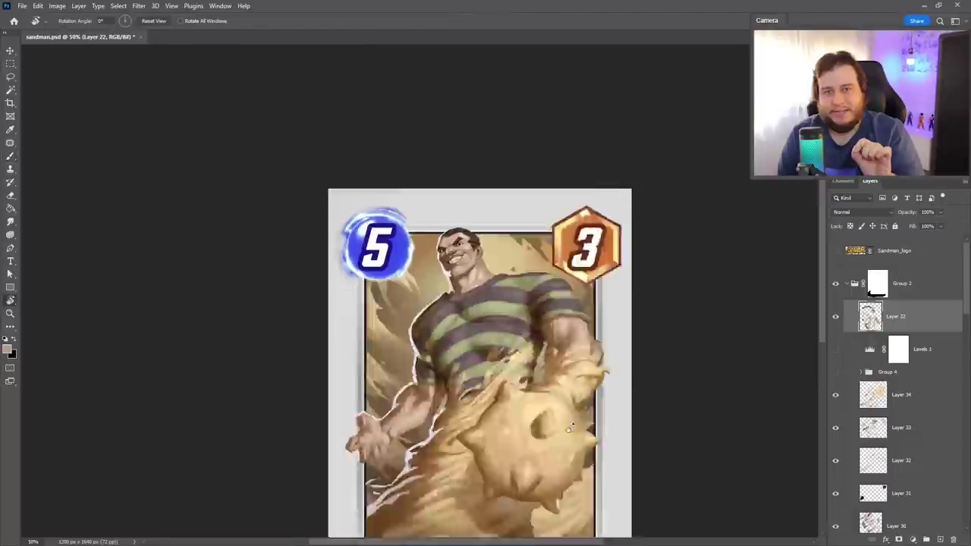
{"action": "key", "text": "b"}
{"action": "scroll", "coordinate": [568, 429], "scroll_direction": "down", "scroll_amount": 3}
{"action": "scroll", "coordinate": [565, 355], "scroll_direction": "up", "scroll_amount": 1}
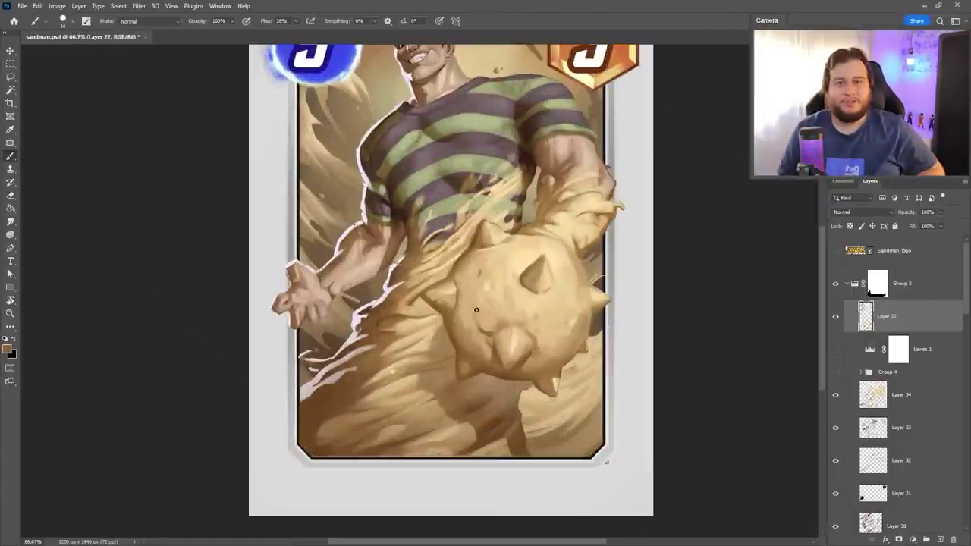
{"action": "right_click", "coordinate": [462, 358]}
{"action": "double_click", "coordinate": [580, 358]}
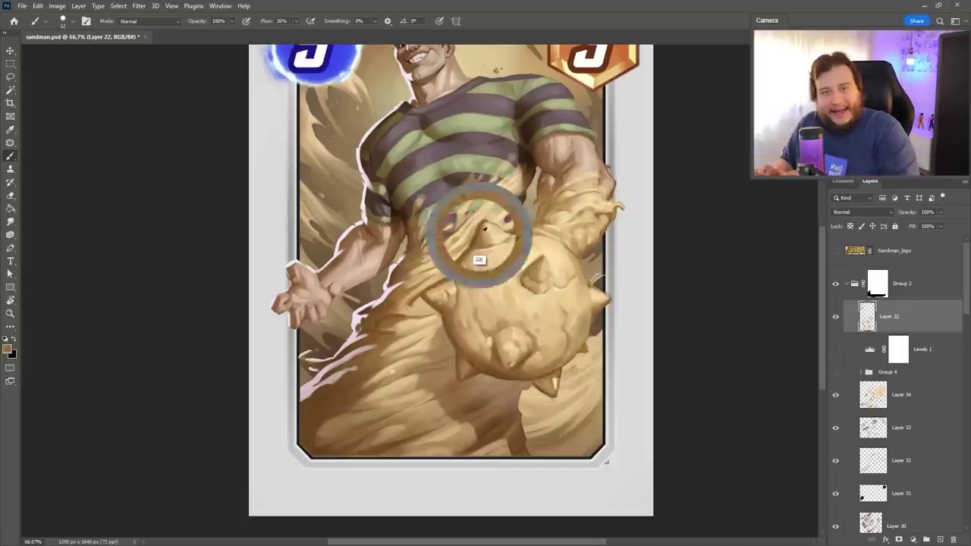
Brush sampled light and dark sand tones on the mace's spikes and the folds of the sandy forearm.
{"action": "left_click_drag", "start_coordinate": [577, 222], "coordinate": [458, 191]}
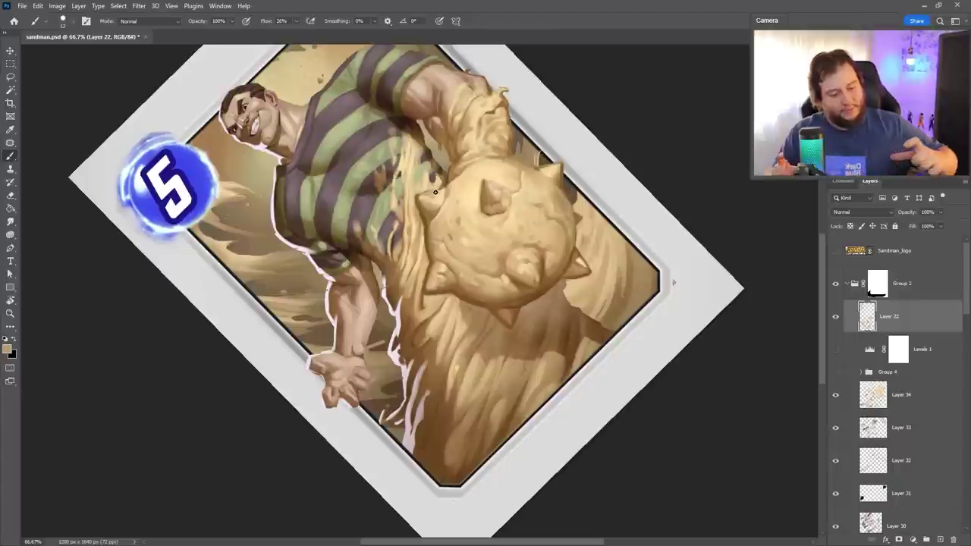
{"action": "left_click_drag", "start_coordinate": [457, 181], "coordinate": [516, 310]}
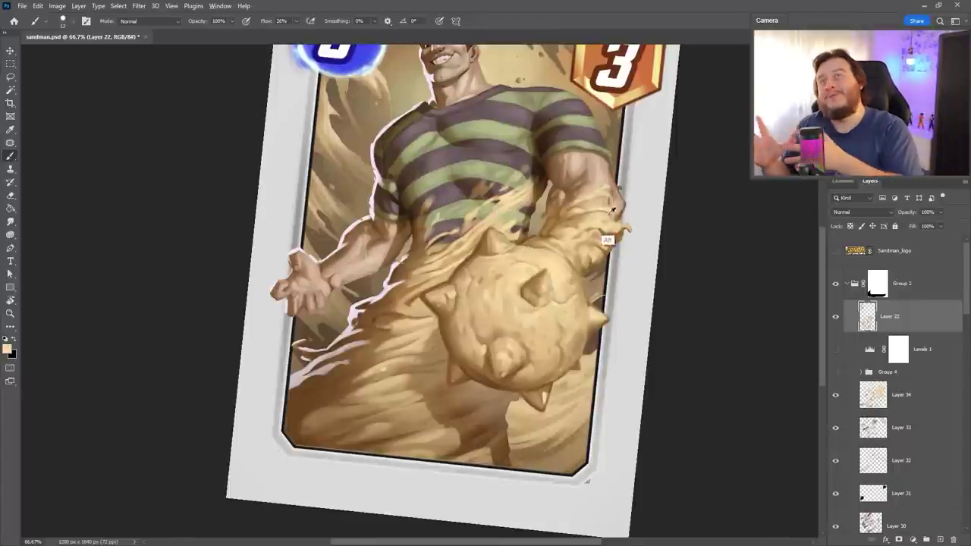
{"action": "left_click_drag", "start_coordinate": [541, 218], "coordinate": [655, 260]}
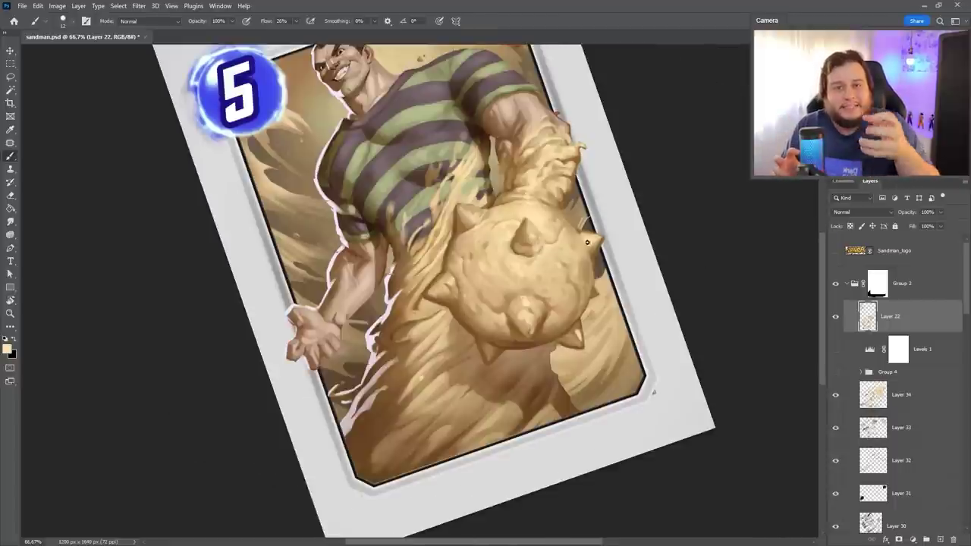
{"action": "key", "text": "Escape"}
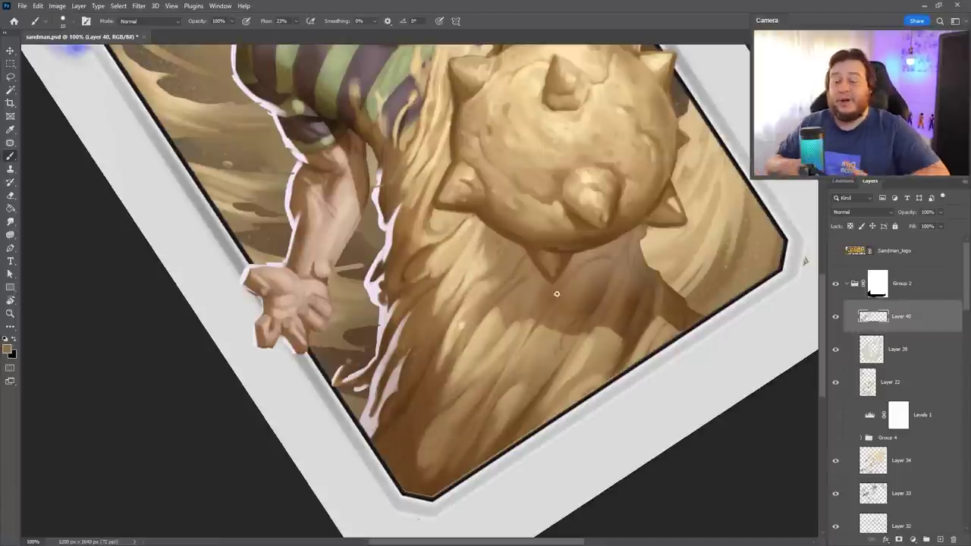
Brush brown shadows and lighter folds into the swirling sand below the mace on Layer 40.
{"action": "mouse_move", "coordinate": [560, 327]}
{"action": "left_mouse_down"}
{"action": "mouse_move", "coordinate": [590, 356]}
{"action": "mouse_move", "coordinate": [623, 327]}
{"action": "left_mouse_up"}
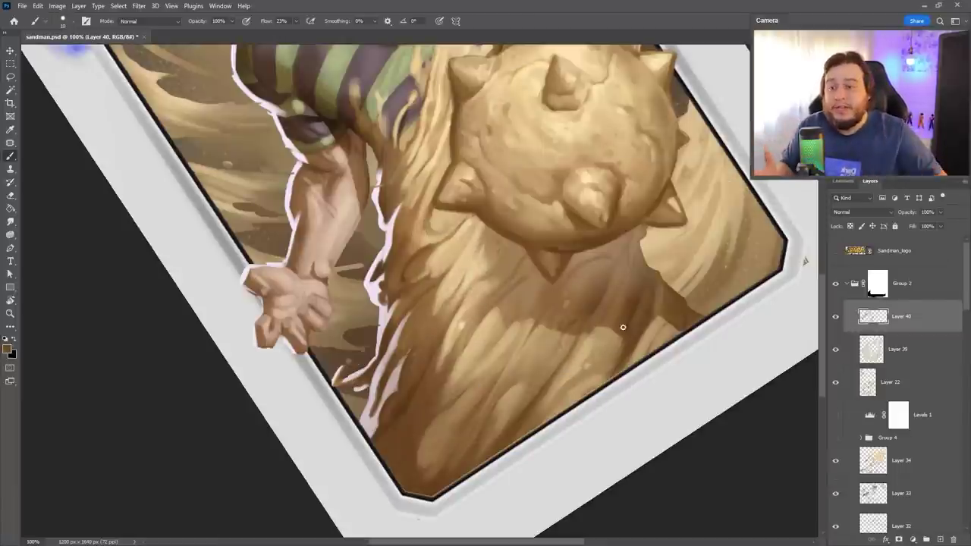
{"action": "key", "text": "bracketright"}
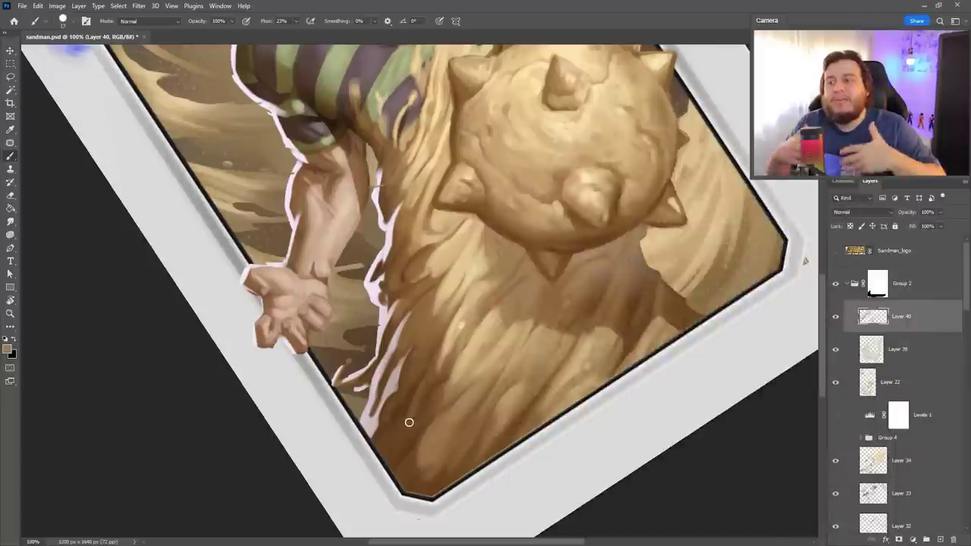
{"action": "left_click_drag", "start_coordinate": [440, 320], "coordinate": [524, 345]}
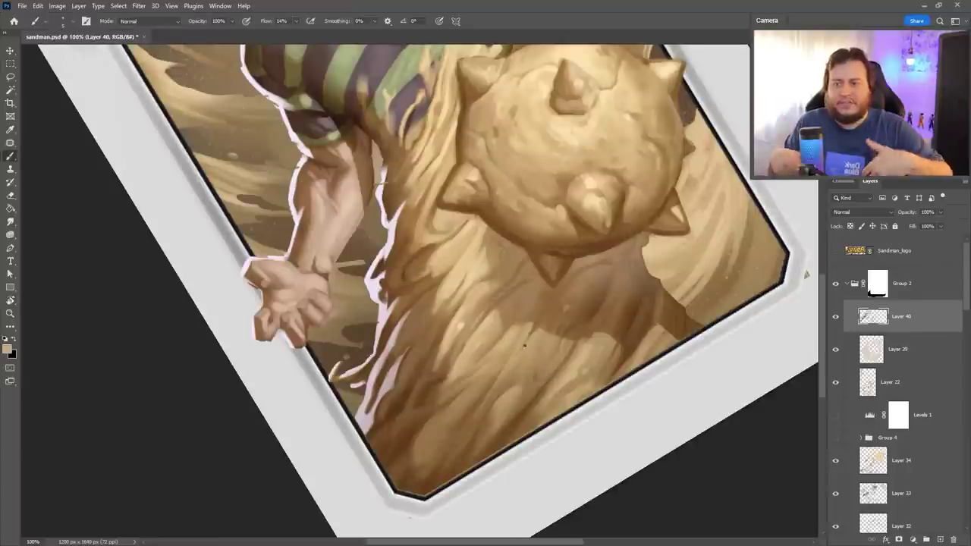
Paint finer sand strands and drips where the waist sand overlaps the striped shirt on Layer 40.
{"action": "right_click", "coordinate": [510, 159]}
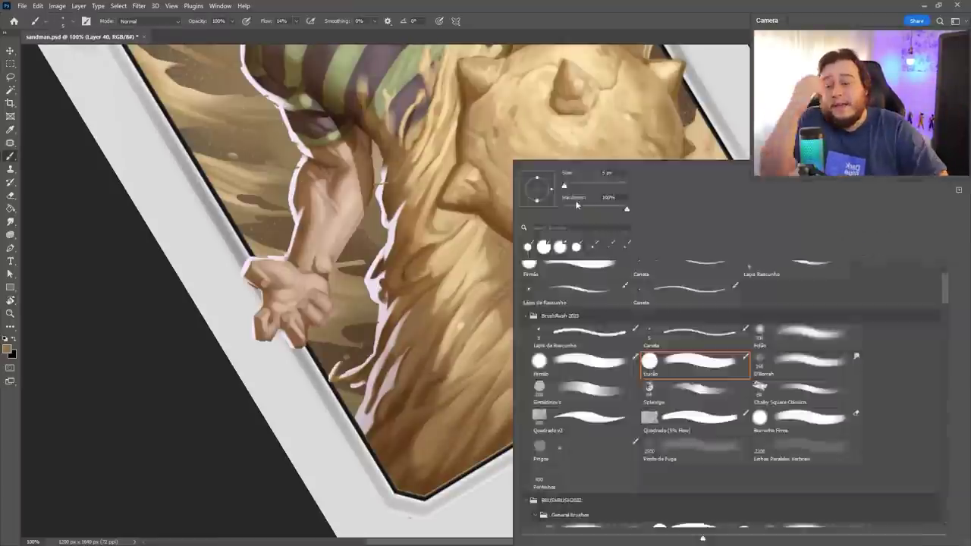
{"action": "double_click", "coordinate": [689, 346]}
{"action": "left_click_drag", "start_coordinate": [422, 210], "coordinate": [464, 293]}
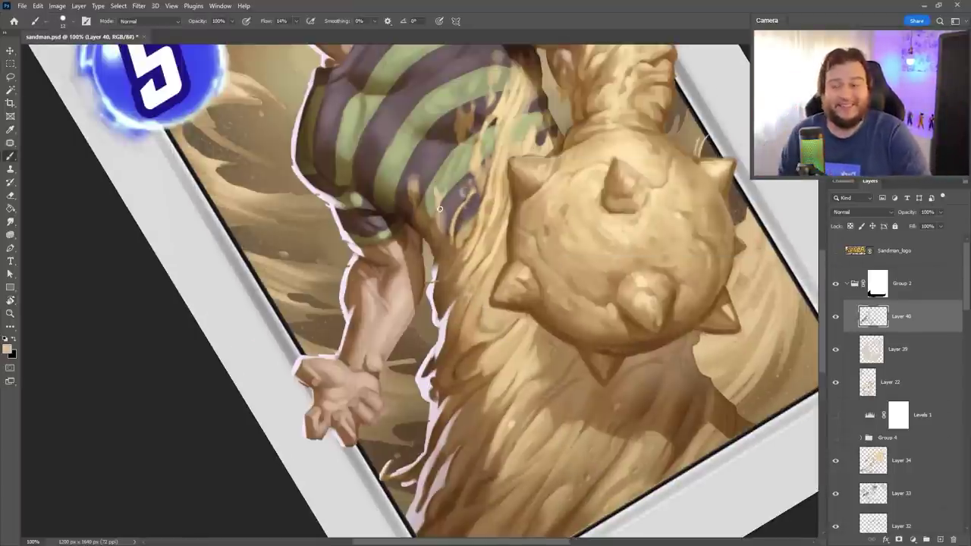
{"action": "right_click", "coordinate": [510, 152]}
{"action": "left_click_drag", "start_coordinate": [507, 74], "coordinate": [600, 210]}
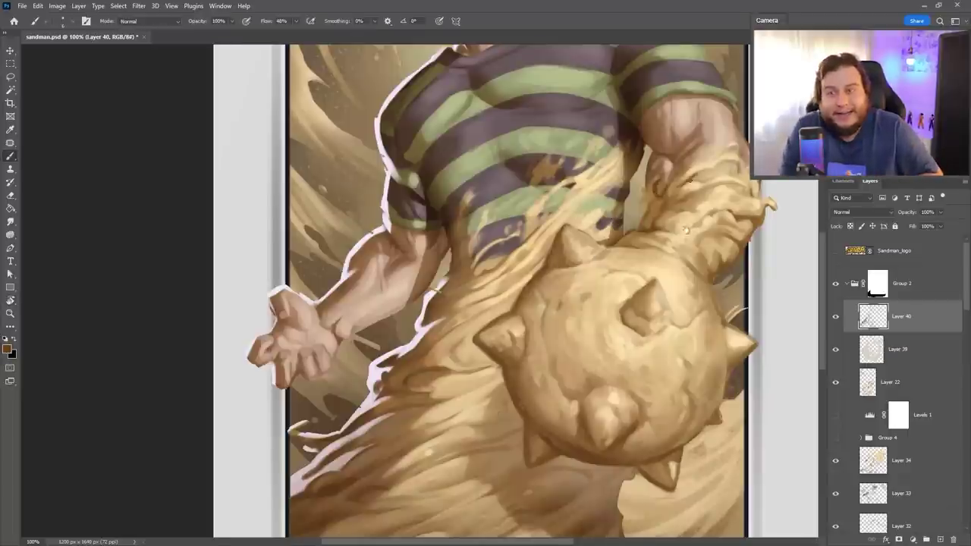
Brush dark brown creases and edges into the sandy forearm and upper arm on Layer 40 at 48% flow.
{"action": "left_click_drag", "start_coordinate": [685, 229], "coordinate": [650, 225]}
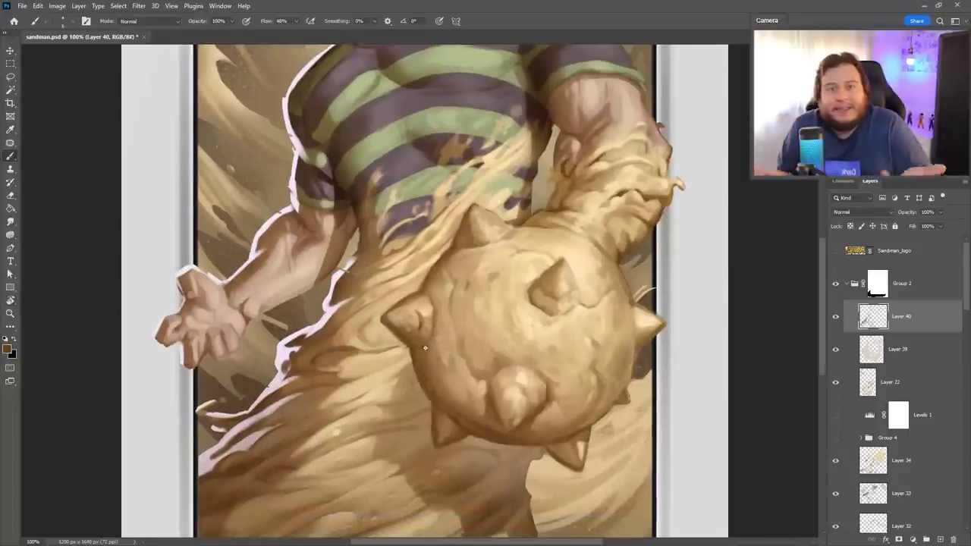
{"action": "left_click_drag", "start_coordinate": [425, 348], "coordinate": [342, 160]}
{"action": "key", "text": "ctrl+shift+h"}
{"action": "left_click_drag", "start_coordinate": [465, 129], "coordinate": [422, 260]}
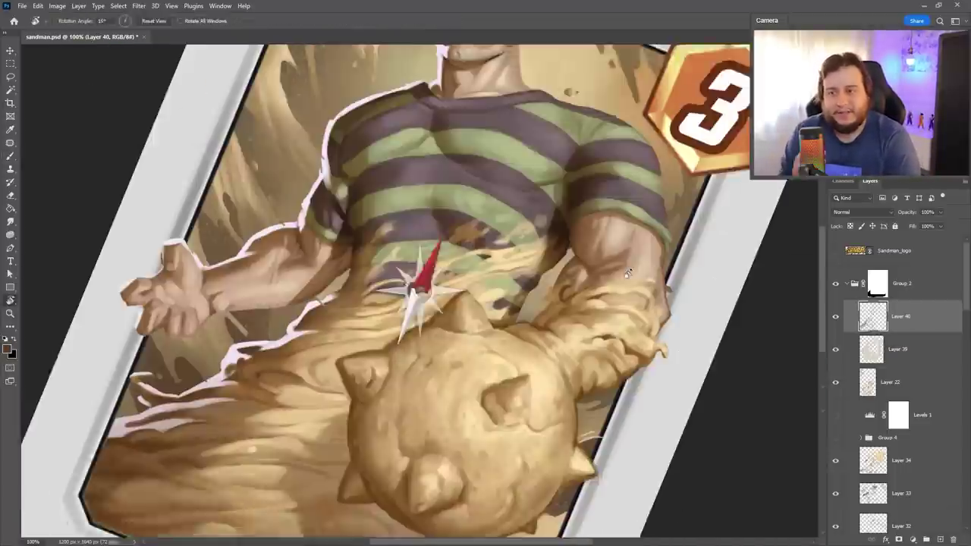
{"action": "key", "text": "ctrl+shift+h"}
{"action": "key", "text": "ctrl+shift+h"}
{"action": "left_click_drag", "start_coordinate": [485, 189], "coordinate": [559, 280]}
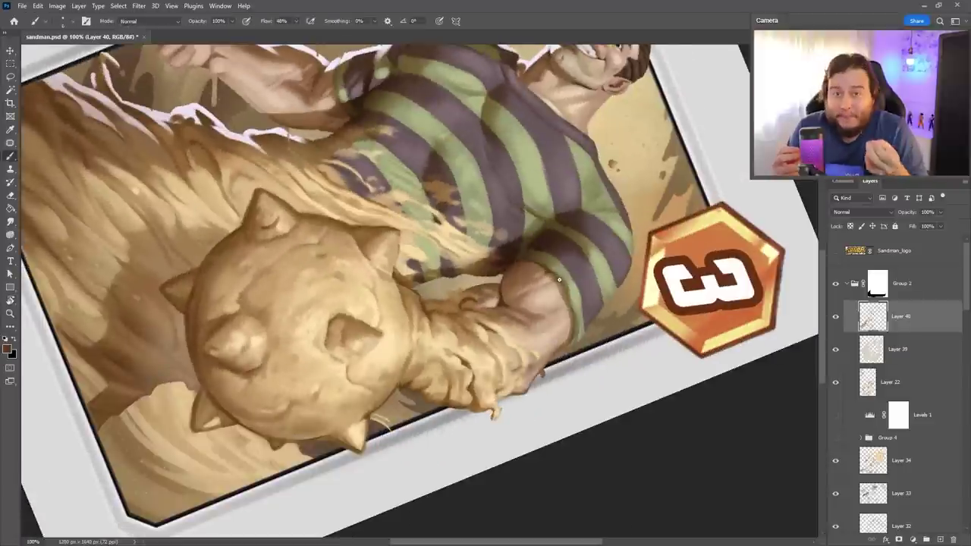
{"action": "mouse_move", "coordinate": [575, 345]}
{"action": "left_mouse_down"}
{"action": "mouse_move", "coordinate": [454, 149]}
{"action": "mouse_move", "coordinate": [683, 228]}
{"action": "mouse_move", "coordinate": [833, 263]}
{"action": "left_mouse_up"}
Paint clumped folds and highlights along the sand body's rim-lit edge and up into the waist strands.
{"action": "key", "text": "ctrl+0"}
{"action": "right_click", "coordinate": [481, 159]}
{"action": "key", "text": "Escape"}
{"action": "key", "text": "b"}
{"action": "scroll", "coordinate": [395, 395], "scroll_direction": "up", "scroll_amount": 1}
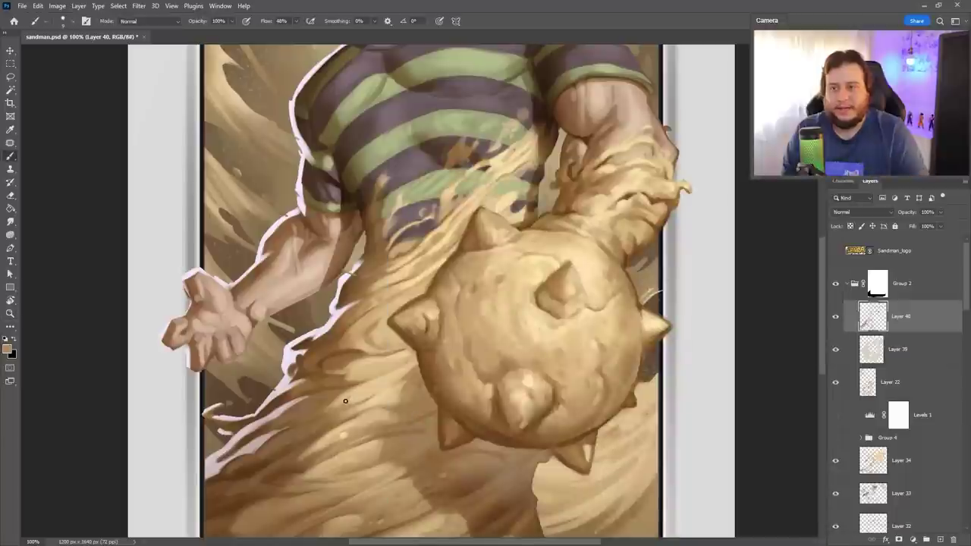
{"action": "left_click_drag", "start_coordinate": [406, 346], "coordinate": [423, 393]}
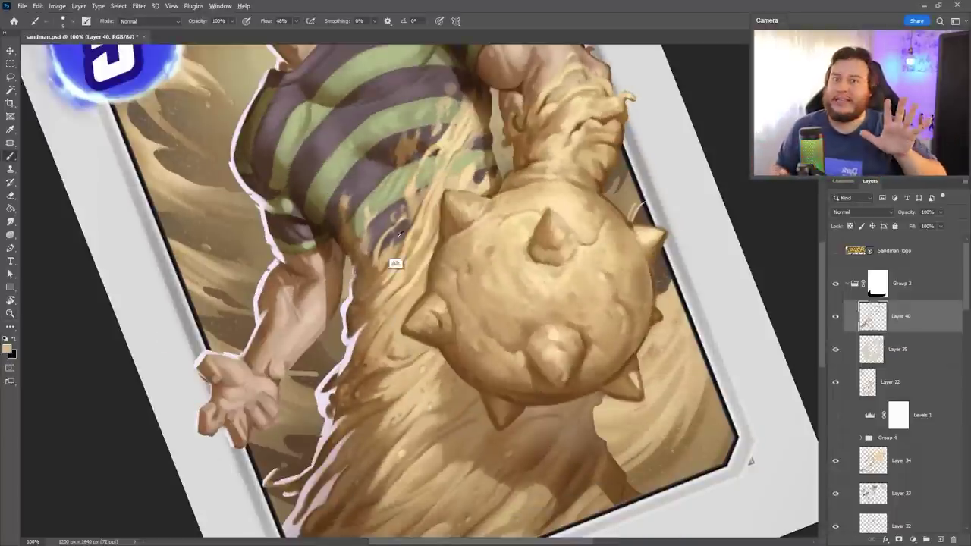
{"action": "left_click_drag", "start_coordinate": [399, 235], "coordinate": [408, 292]}
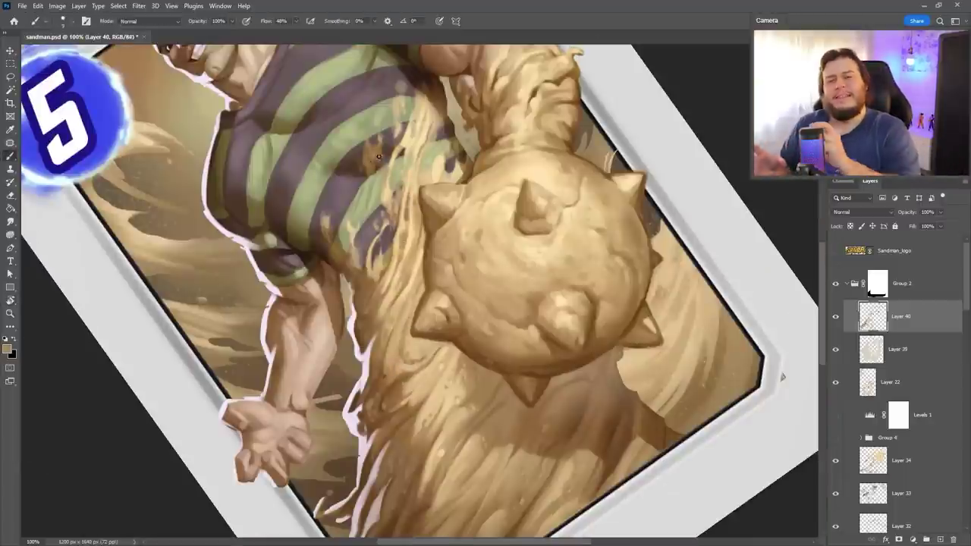
Add small sand droplets over the striped shirt and beside the sandy arm with sampled tones at 48% flow.
{"action": "scroll", "coordinate": [378, 156], "scroll_direction": "down", "scroll_amount": 1}
{"action": "right_click", "coordinate": [429, 325]}
{"action": "key", "text": "Escape"}
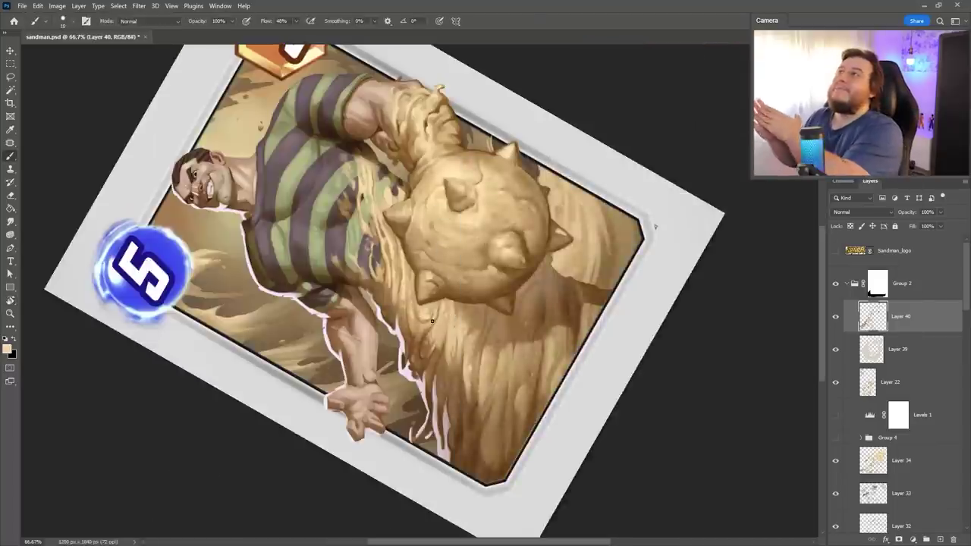
{"action": "left_click_drag", "start_coordinate": [471, 353], "coordinate": [459, 173]}
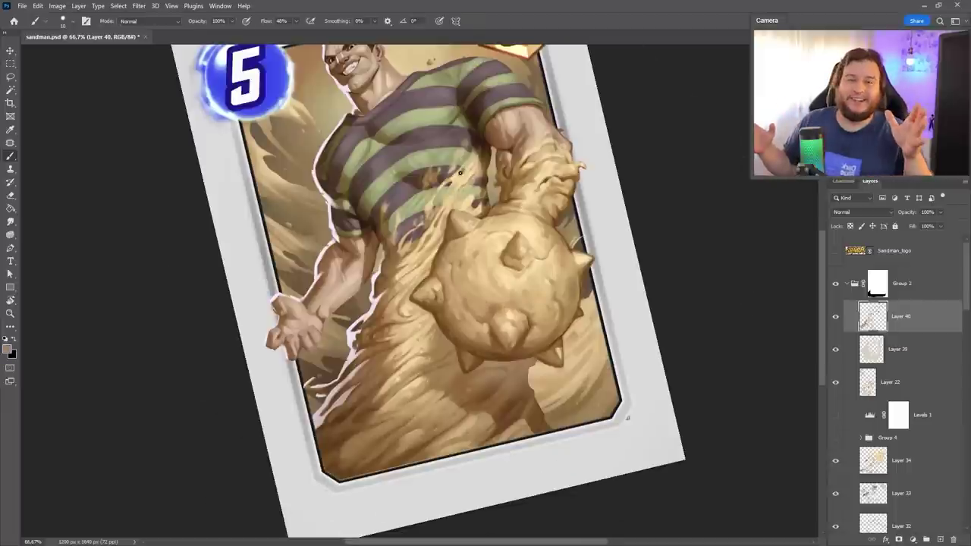
{"action": "left_click", "coordinate": [461, 121], "text": "alt"}
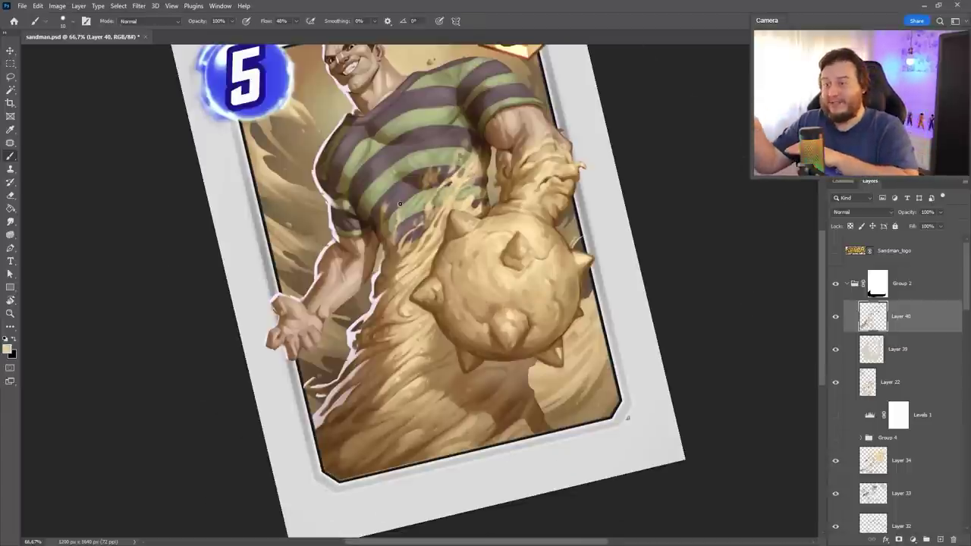
{"action": "key", "text": "Escape"}
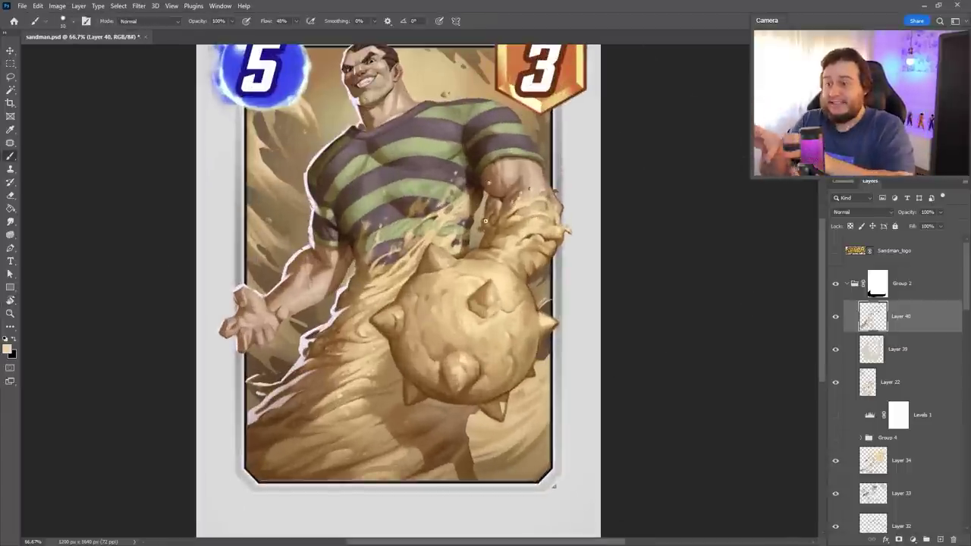
Outline the mace ball and its spikes with thin dark brown strokes on Layer 41 at 100% flow.
{"action": "scroll", "coordinate": [503, 434], "scroll_direction": "up", "scroll_amount": 1}
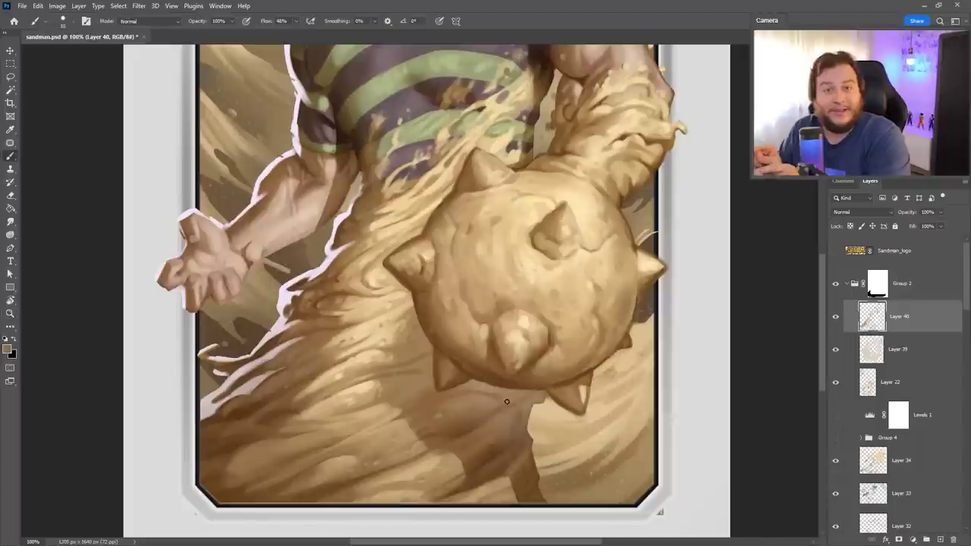
{"action": "left_click", "coordinate": [476, 175], "text": "alt"}
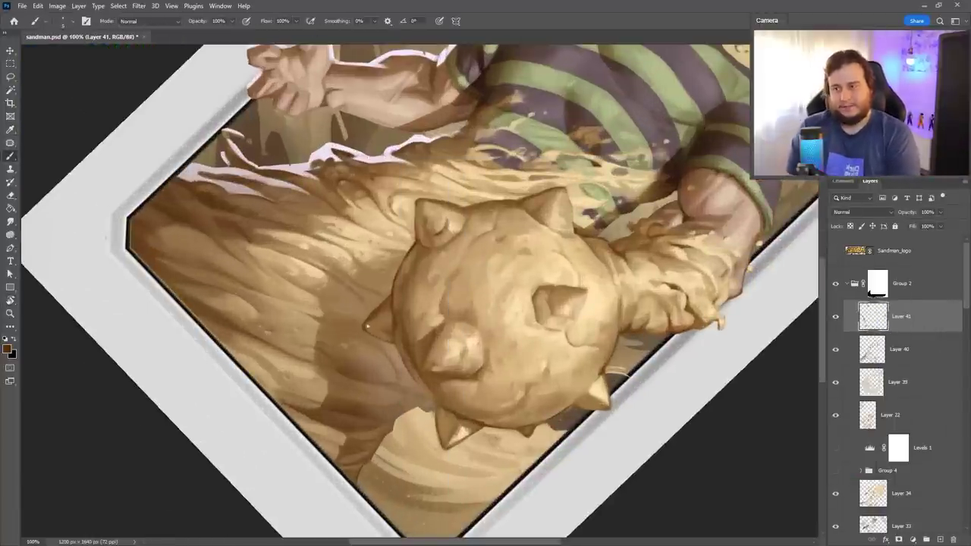
{"action": "key", "text": "r"}
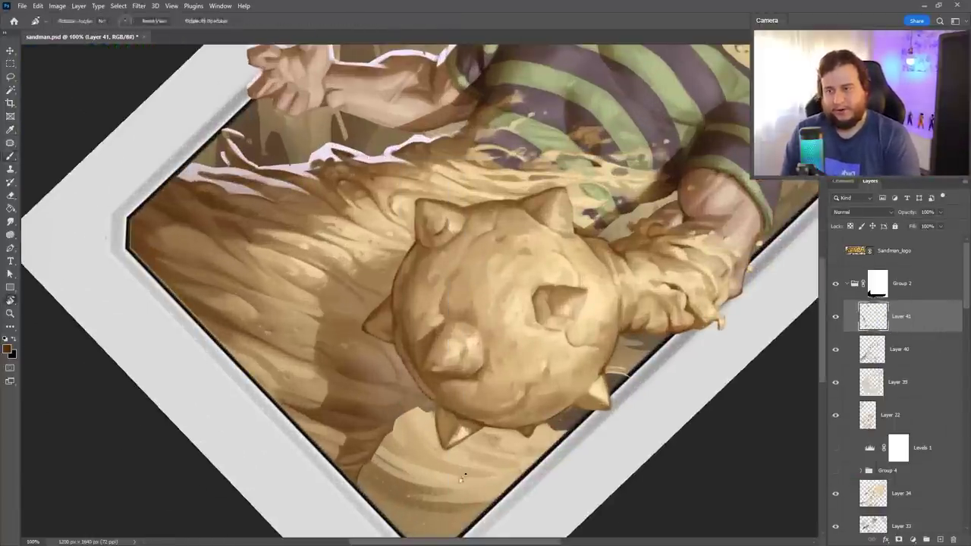
{"action": "left_click_drag", "start_coordinate": [367, 329], "coordinate": [546, 109]}
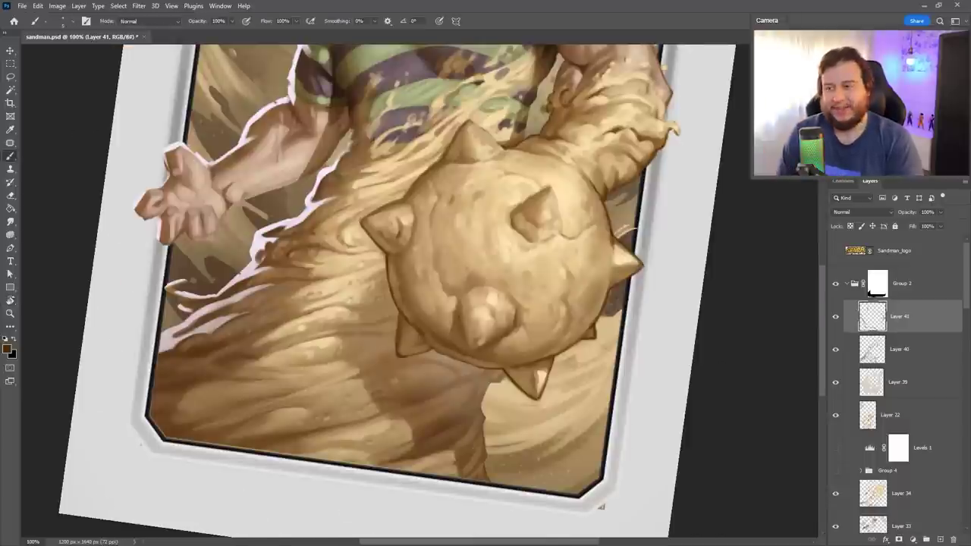
{"action": "left_click_drag", "start_coordinate": [600, 507], "coordinate": [692, 217]}
{"action": "key", "text": "r"}
{"action": "left_click_drag", "start_coordinate": [291, 186], "coordinate": [570, 280]}
Save the document and check the whole card with the Sandman logo shown and hidden.
{"action": "key", "text": "ctrl+s"}
{"action": "key", "text": "Escape"}
{"action": "key", "text": "ctrl+0"}
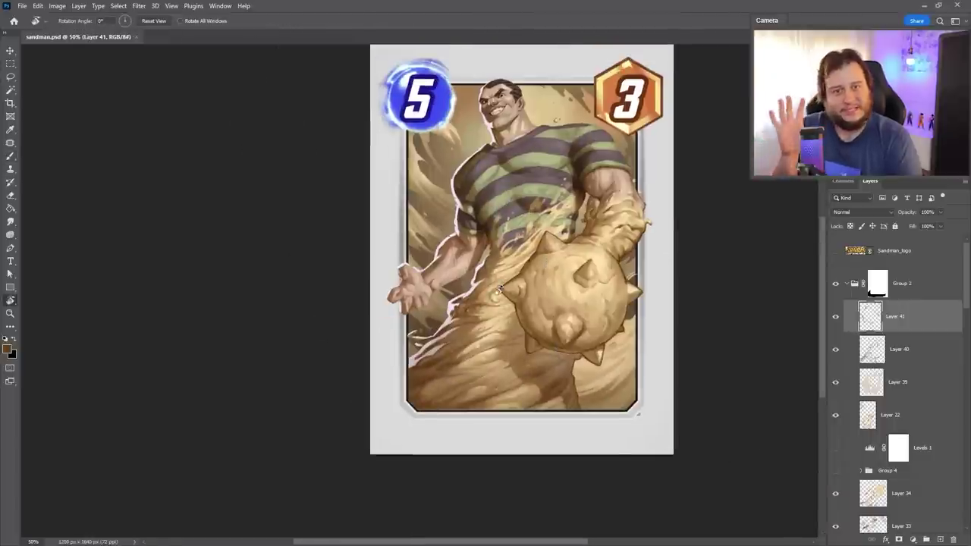
{"action": "left_click", "coordinate": [836, 251]}
{"action": "left_click", "coordinate": [836, 250]}
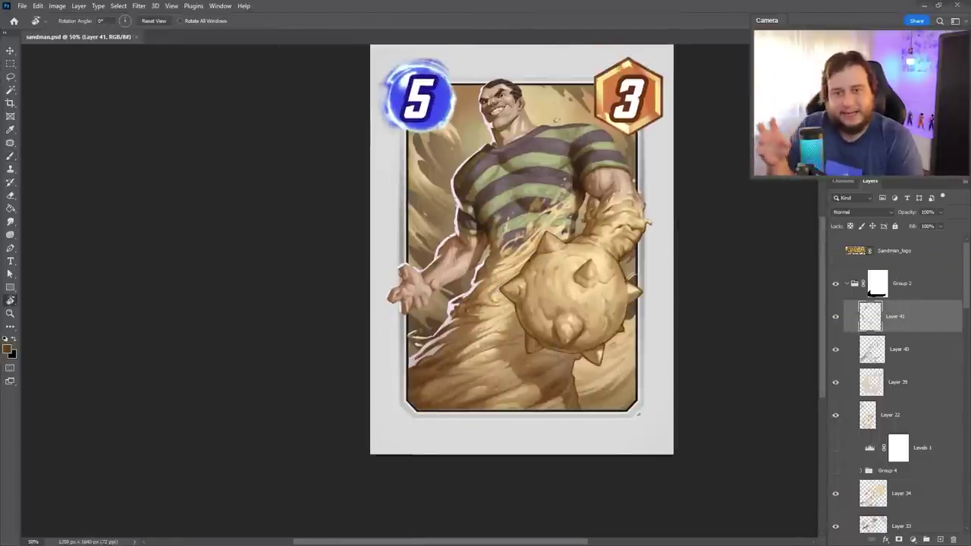
Draw thin dark brown contour lines along the waist strands and lower sand folds on Layer 42 at 100% flow.
{"action": "key", "text": "ctrl+1"}
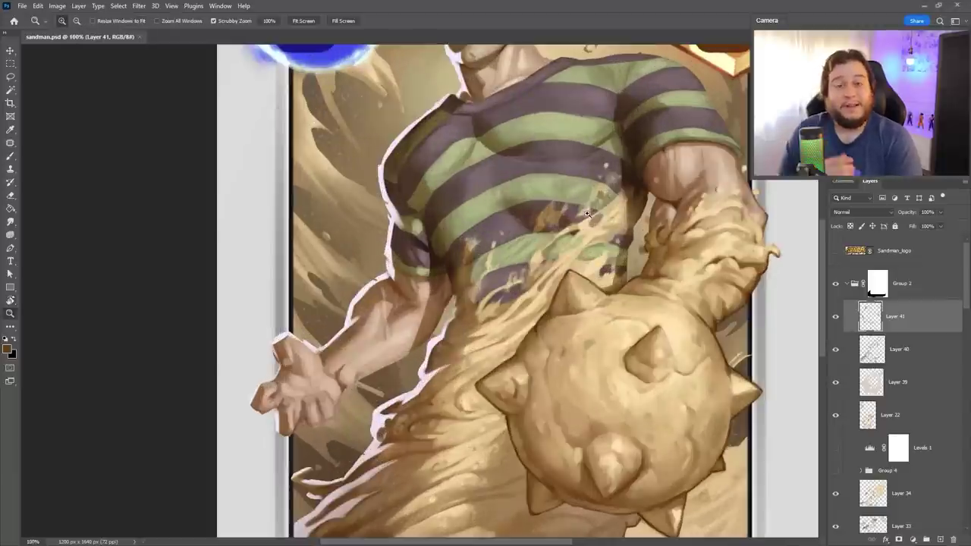
{"action": "key", "text": "b"}
{"action": "left_click", "coordinate": [546, 371], "text": "alt"}
{"action": "scroll", "coordinate": [602, 194], "scroll_direction": "down", "scroll_amount": 2}
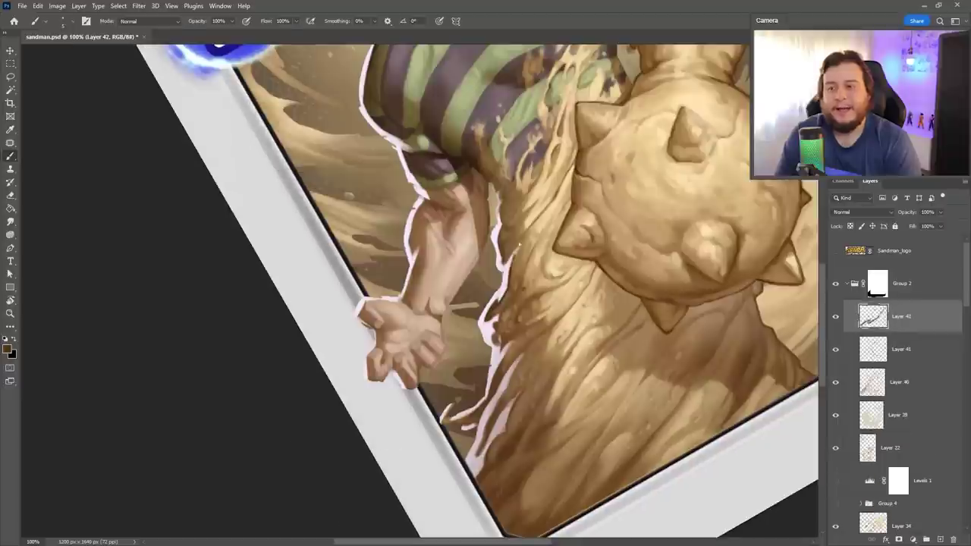
{"action": "right_click", "coordinate": [509, 243]}
{"action": "key", "text": "Escape"}
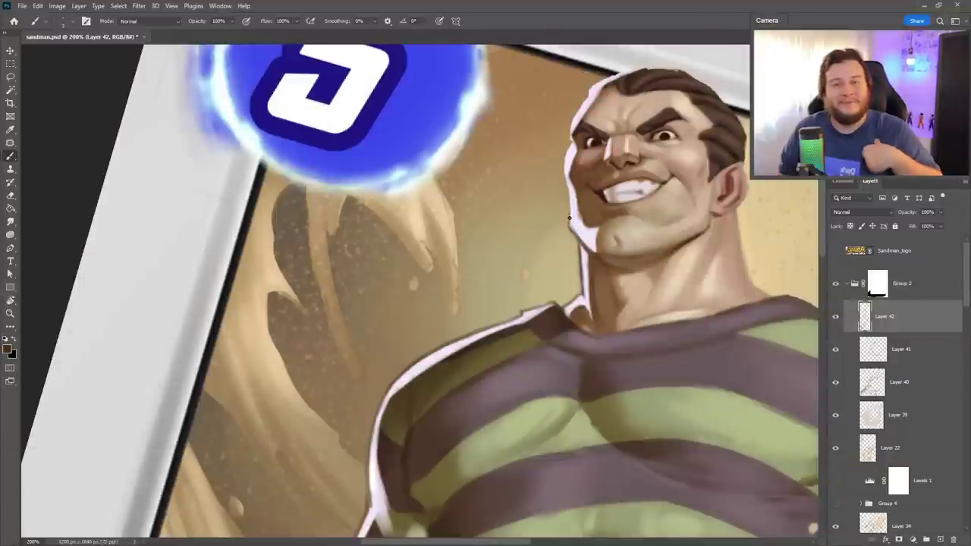
Outline the jaw, face, ear and hair with fine dark brown lines on Layer 42 at 100% flow.
{"action": "left_click_drag", "start_coordinate": [691, 233], "coordinate": [664, 230]}
{"action": "left_click_drag", "start_coordinate": [595, 411], "coordinate": [387, 292]}
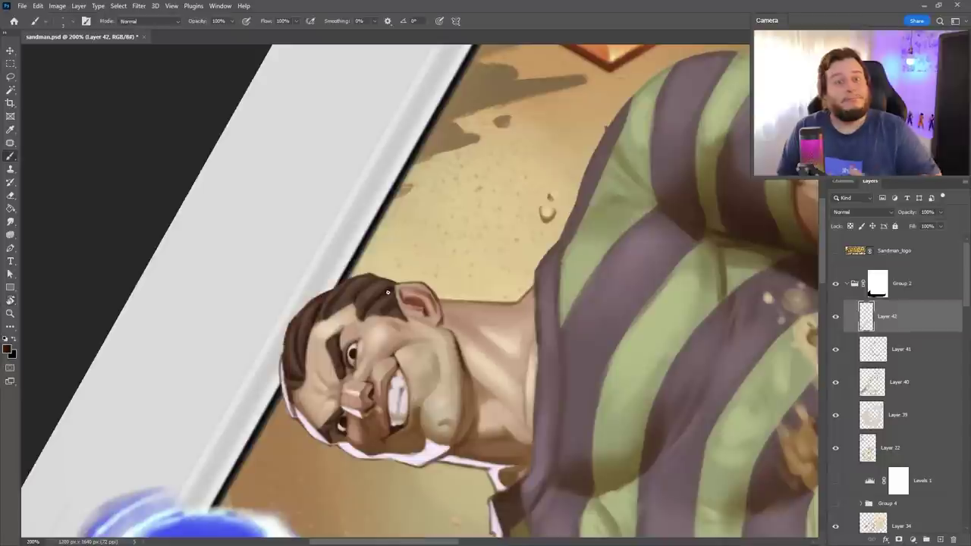
{"action": "left_click_drag", "start_coordinate": [305, 338], "coordinate": [536, 288]}
Line the fingers, thumb and palm edges of the open hand in dark brown on Layer 42.
{"action": "left_click_drag", "start_coordinate": [548, 432], "coordinate": [416, 391]}
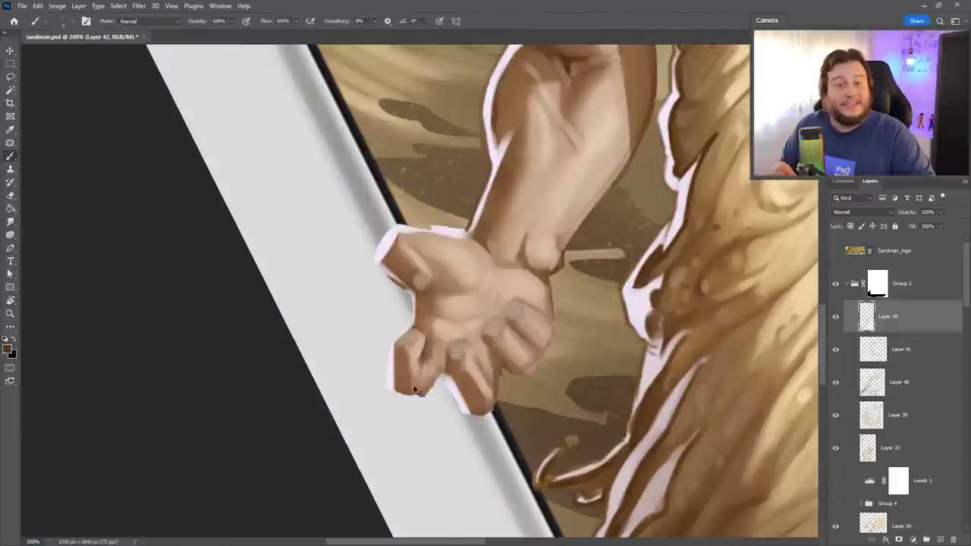
{"action": "left_click_drag", "start_coordinate": [416, 293], "coordinate": [500, 321]}
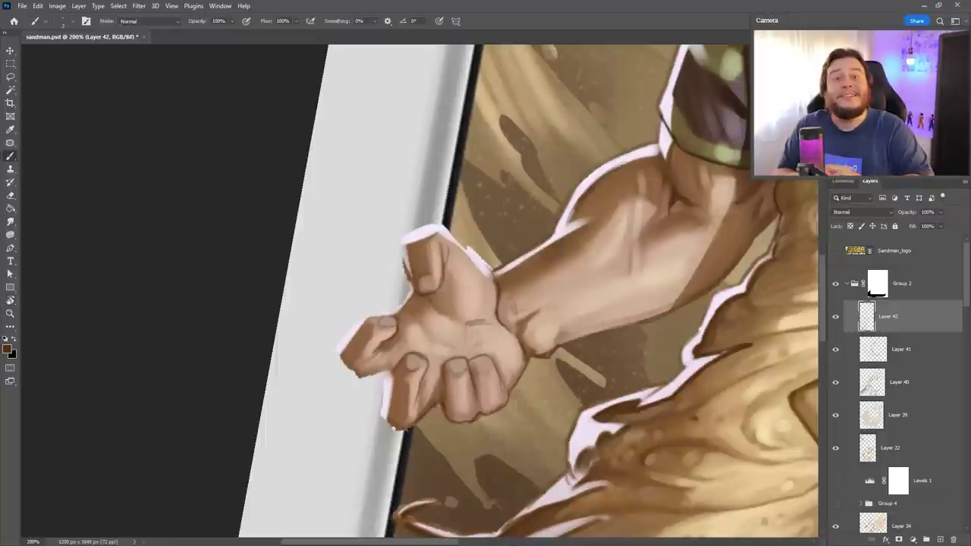
{"action": "left_click_drag", "start_coordinate": [402, 241], "coordinate": [410, 282]}
Refine the skin tones of the open hand, wrist and forearm on Layer 42 with the brush at 49% flow.
{"action": "key", "text": "ctrl+1"}
{"action": "key", "text": "r"}
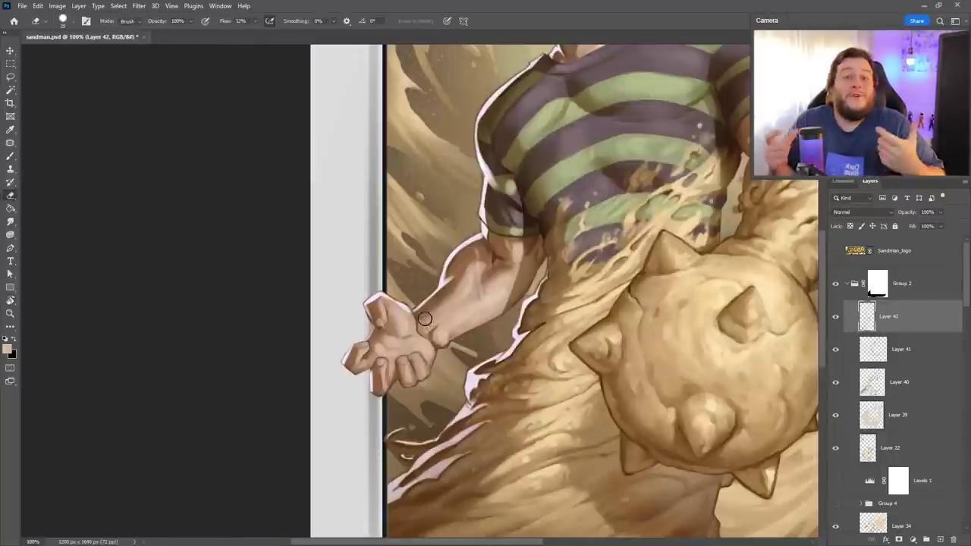
{"action": "mouse_move", "coordinate": [379, 334]}
{"action": "left_mouse_down"}
{"action": "mouse_move", "coordinate": [470, 356]}
{"action": "mouse_move", "coordinate": [559, 357]}
{"action": "mouse_move", "coordinate": [457, 324]}
{"action": "left_mouse_up"}
{"action": "key", "text": "b"}
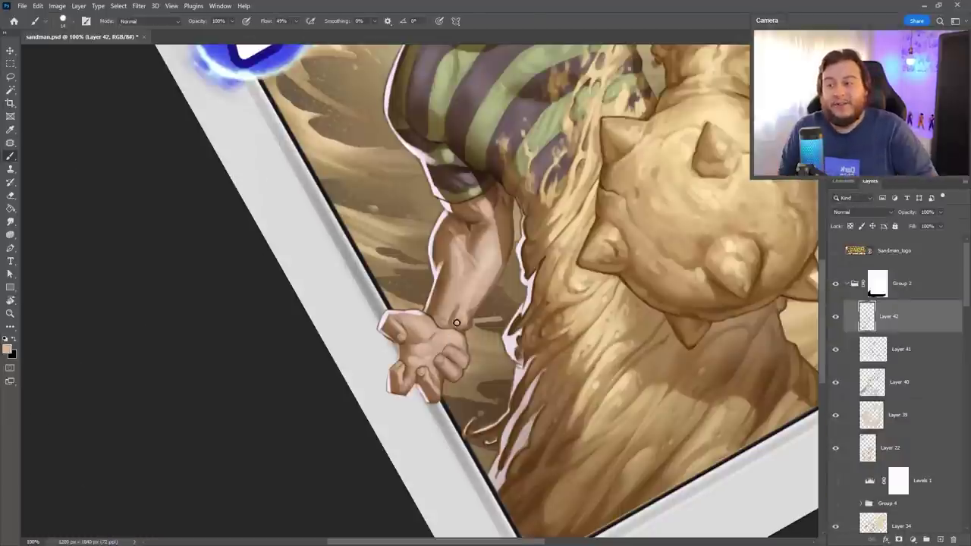
{"action": "left_click_drag", "start_coordinate": [523, 259], "coordinate": [449, 347]}
Paint tan sand accents where the upper arm breaks into the sandy forearm on Layer 42 at 49% flow.
{"action": "key", "text": "ctrl+minus"}
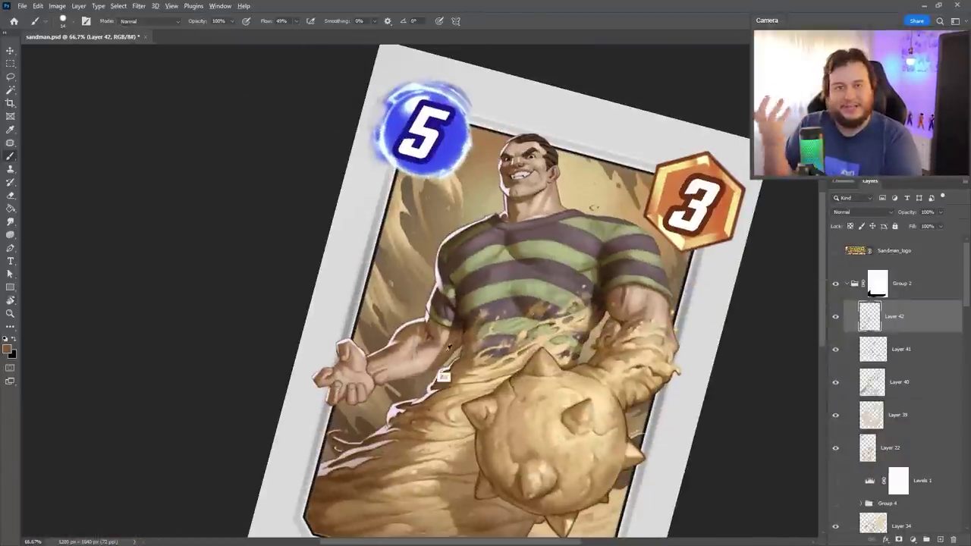
{"action": "left_click_drag", "start_coordinate": [650, 298], "coordinate": [626, 248]}
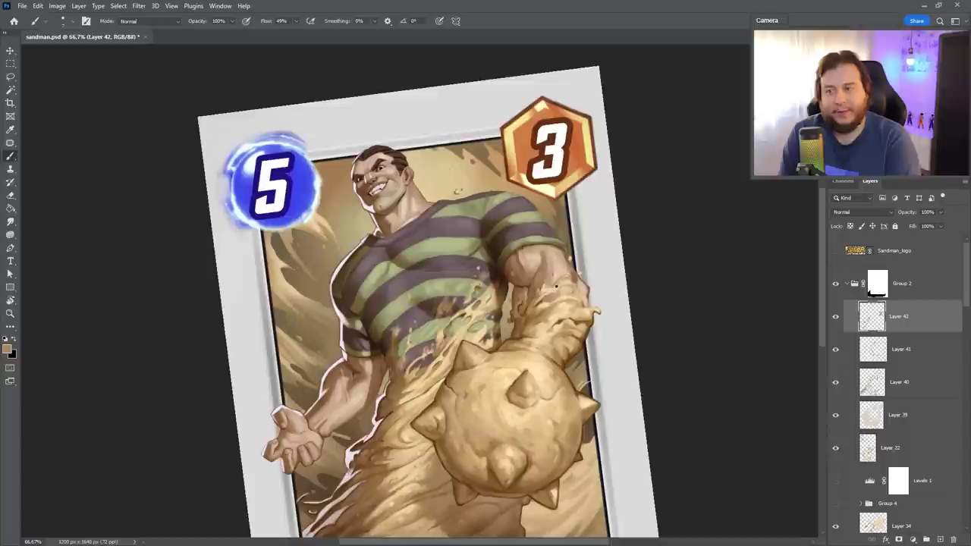
{"action": "left_click_drag", "start_coordinate": [545, 290], "coordinate": [537, 309]}
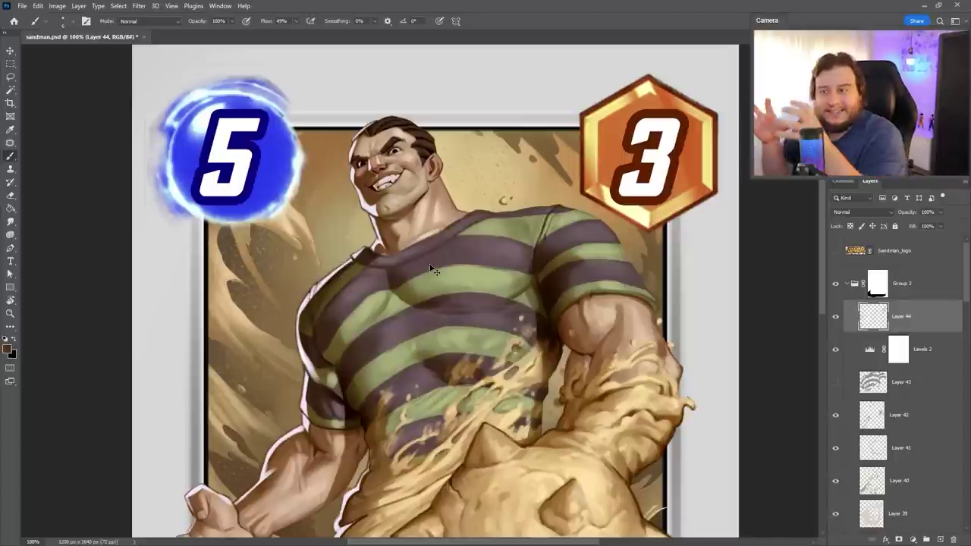
Refine the face with sampled skin tones and darken the shirt sleeve contours on Layer 44 at 49% flow.
{"action": "left_click", "coordinate": [387, 205], "text": "alt"}
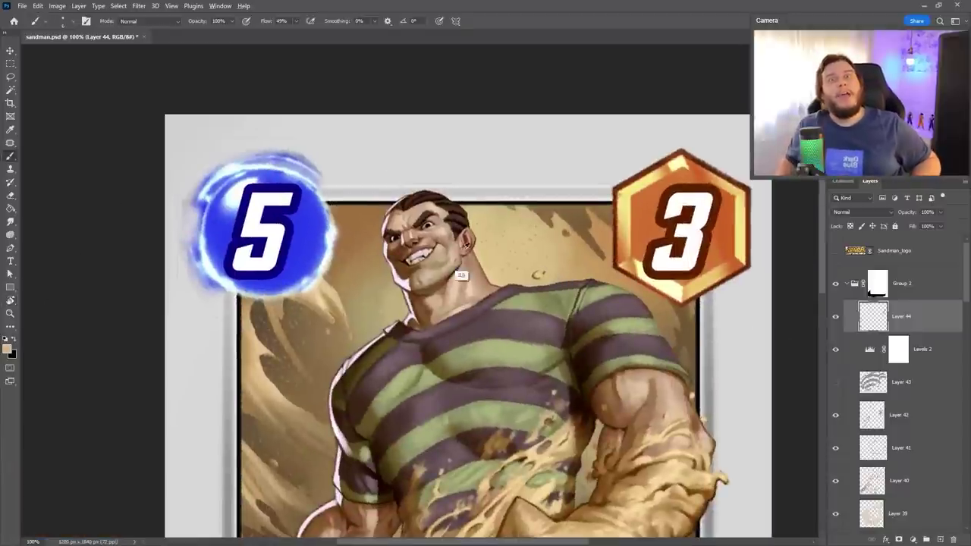
{"action": "key", "text": "ctrl+minus"}
{"action": "key", "text": "ctrl+minus"}
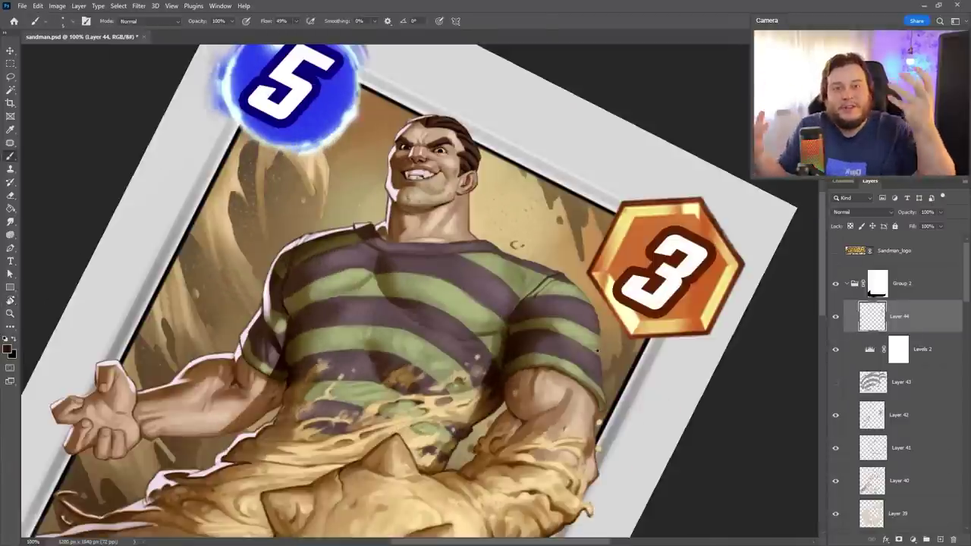
{"action": "key", "text": "r"}
{"action": "key", "text": "Escape"}
{"action": "key", "text": "ctrl+minus"}
{"action": "key", "text": "ctrl+minus"}
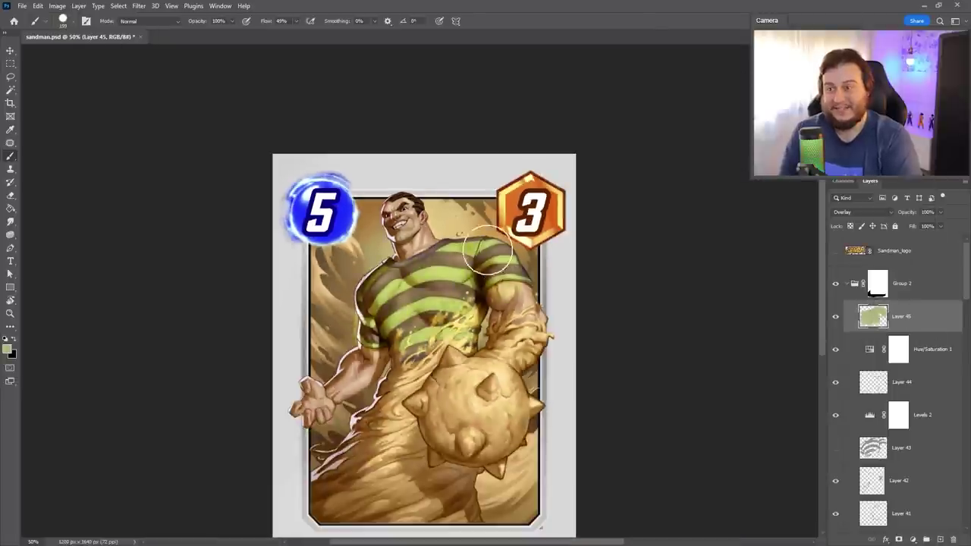
Try toning down the green Overlay layer over the striped shirt with a Hue/Saturation adjustment.
{"action": "key", "text": "e"}
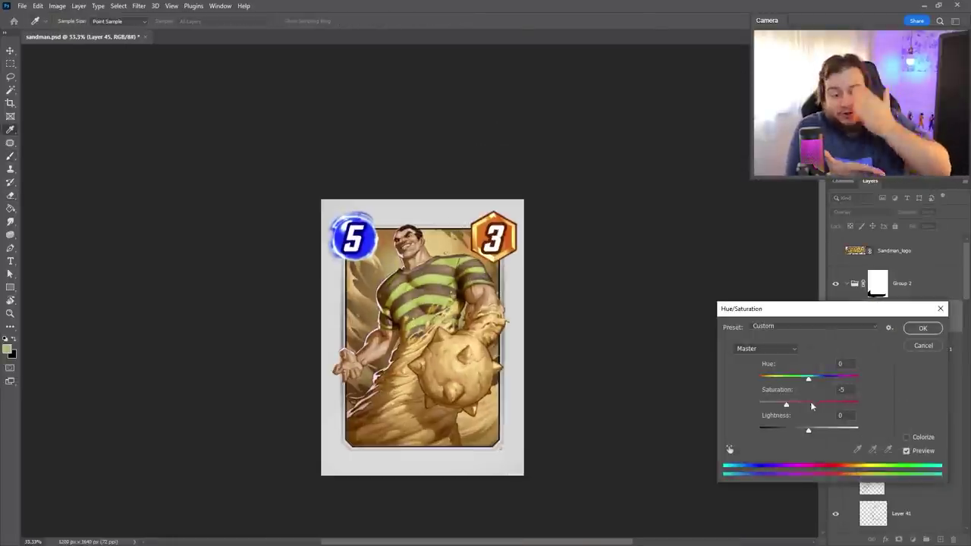
{"action": "left_click_drag", "start_coordinate": [814, 430], "coordinate": [804, 430]}
{"action": "key", "text": "Return"}
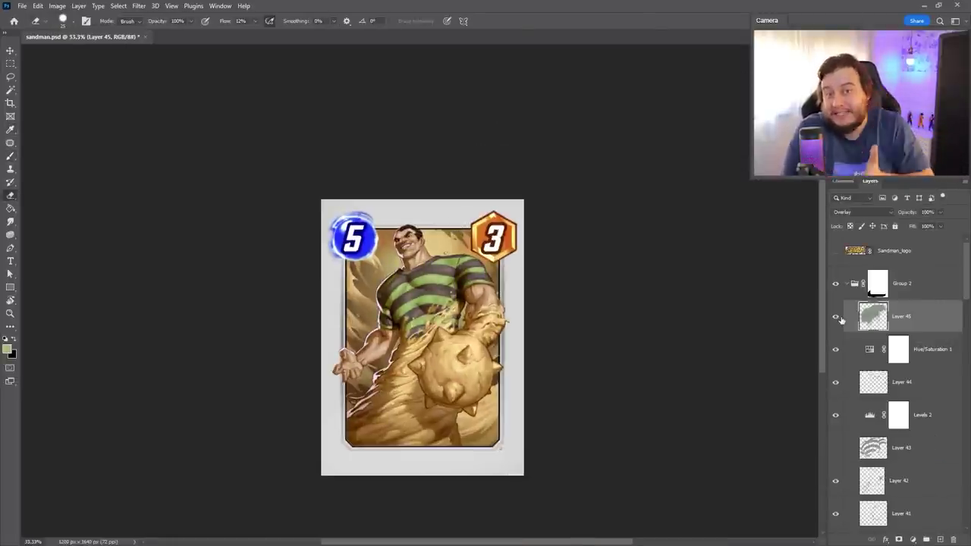
Recolour the shirt's purple stripes to a neutral grey on Layer 33 with the 84 px Durão brush at 49% flow.
{"action": "key", "text": "z"}
{"action": "left_click_drag", "start_coordinate": [428, 275], "coordinate": [431, 279]}
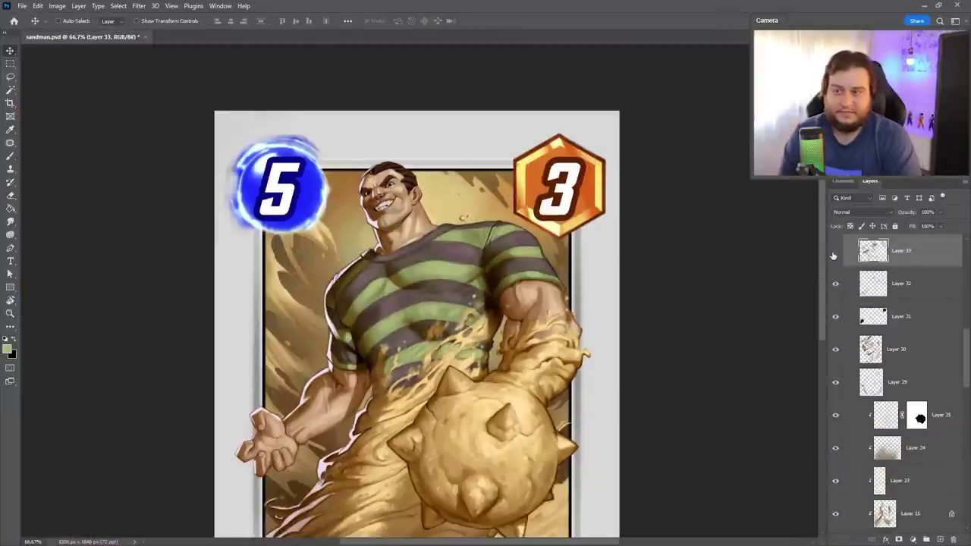
{"action": "key", "text": "b"}
{"action": "right_click", "coordinate": [470, 167]}
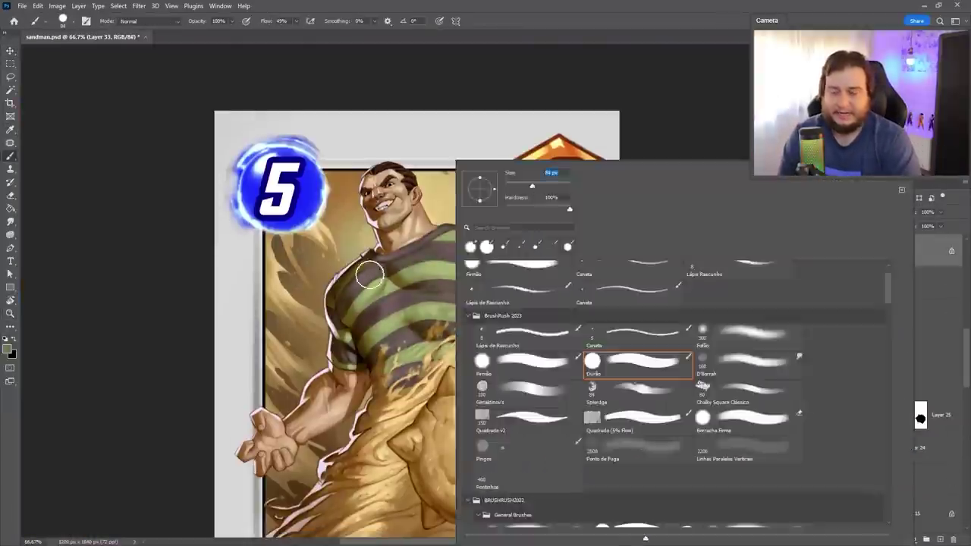
{"action": "key", "text": "Escape"}
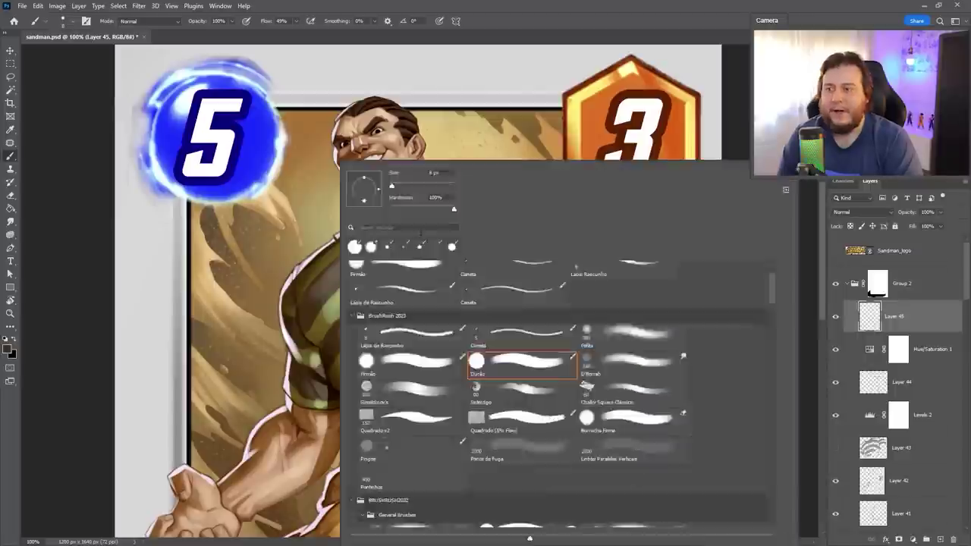
Draw dark contour lines along the shirt's folds, seams and stripe edges on Layer 45 with the small Durão brush.
{"action": "key", "text": "Escape"}
{"action": "key", "text": "r"}
{"action": "left_click_drag", "start_coordinate": [362, 273], "coordinate": [454, 228]}
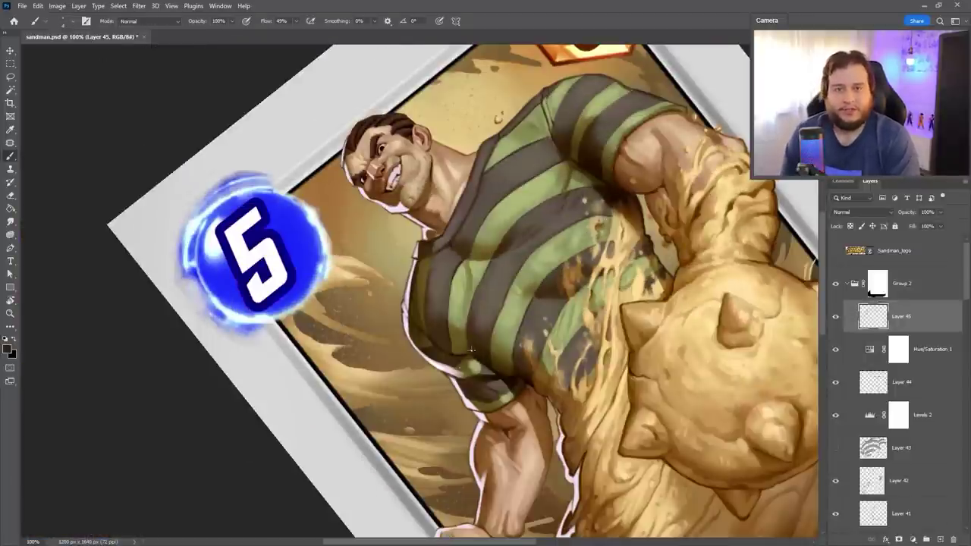
{"action": "key", "text": "Escape"}
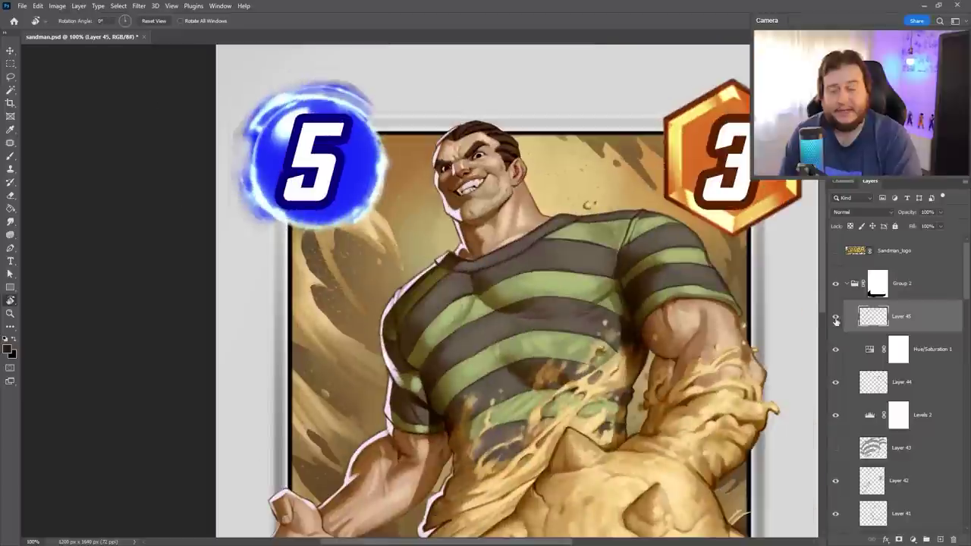
Create a new layer and paint worn nicks and sampled grey shading over the shirt stripes and sleeves at 49% flow.
{"action": "key", "text": "ctrl+shift+alt+n"}
{"action": "right_click", "coordinate": [516, 161]}
{"action": "key", "text": "Escape"}
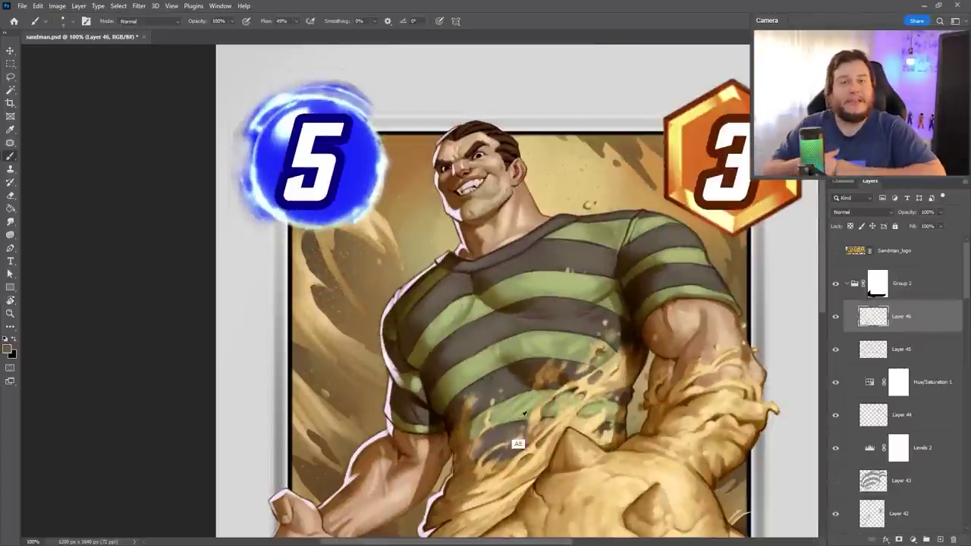
{"action": "key", "text": "r"}
{"action": "left_click_drag", "start_coordinate": [522, 414], "coordinate": [568, 352]}
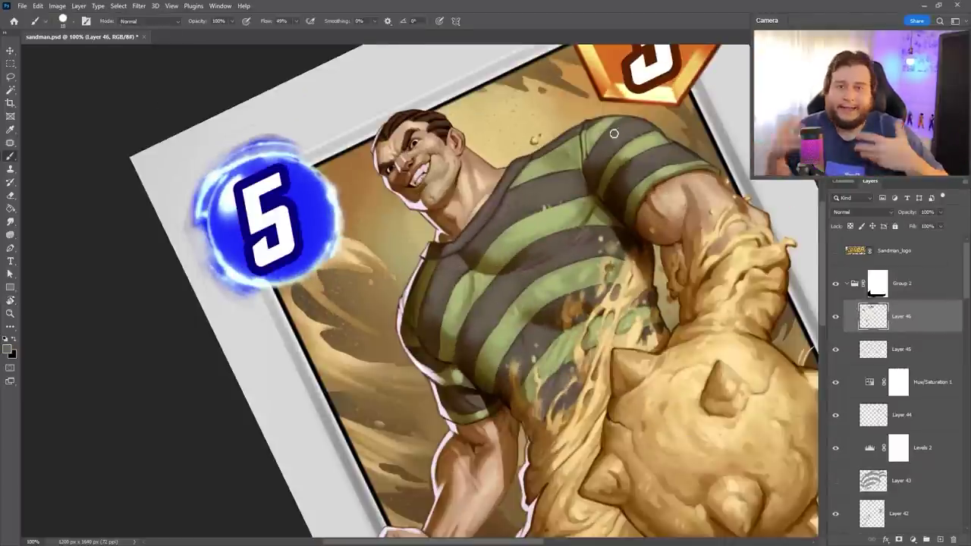
{"action": "left_click_drag", "start_coordinate": [613, 133], "coordinate": [576, 438]}
{"action": "mouse_move", "coordinate": [539, 315]}
{"action": "left_mouse_down"}
{"action": "mouse_move", "coordinate": [389, 206]}
{"action": "mouse_move", "coordinate": [409, 287]}
{"action": "left_mouse_up"}
{"action": "right_click", "coordinate": [459, 161]}
{"action": "key", "text": "Escape"}
{"action": "left_click_drag", "start_coordinate": [482, 176], "coordinate": [425, 122]}
{"action": "left_click_drag", "start_coordinate": [182, 291], "coordinate": [513, 291]}
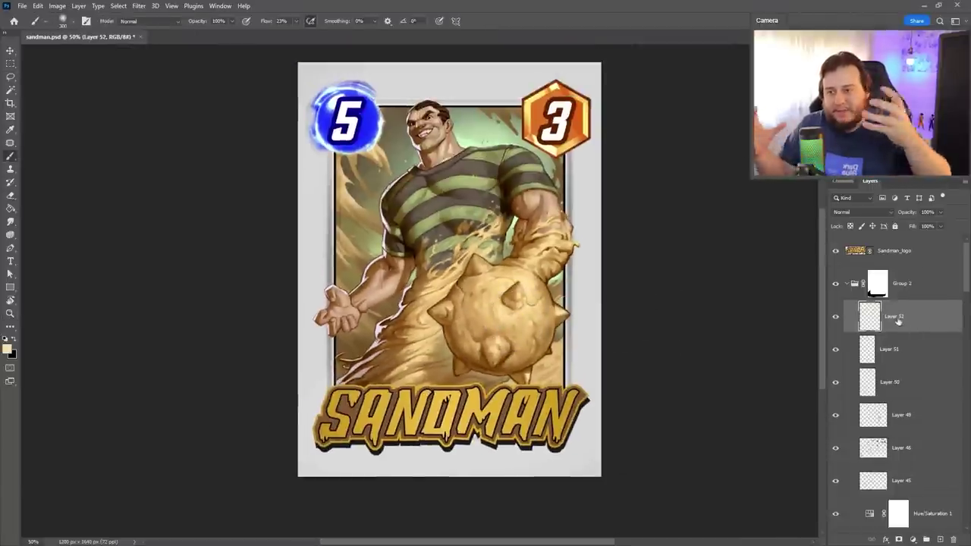
Paint fine grey highlights on the shirt's creases, stripe edges and sleeve on Layer 52 using a smaller brush at 23% flow.
{"action": "right_click", "coordinate": [445, 122]}
{"action": "double_click", "coordinate": [613, 314]}
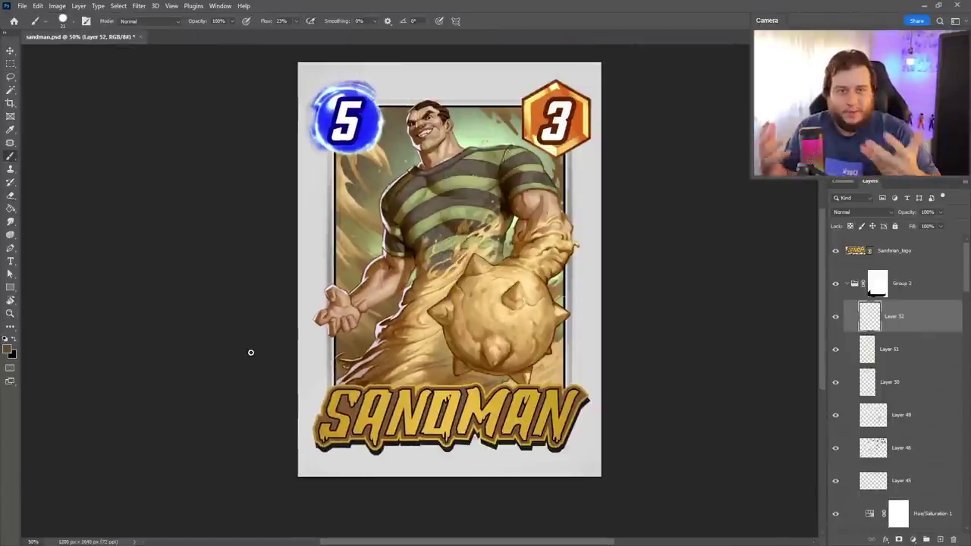
{"action": "key", "text": "ctrl+1"}
{"action": "key", "text": "r"}
{"action": "mouse_move", "coordinate": [461, 194]}
{"action": "left_mouse_down"}
{"action": "mouse_move", "coordinate": [539, 245]}
{"action": "mouse_move", "coordinate": [565, 329]}
{"action": "mouse_move", "coordinate": [561, 398]}
{"action": "mouse_move", "coordinate": [403, 215]}
{"action": "mouse_move", "coordinate": [387, 263]}
{"action": "left_mouse_up"}
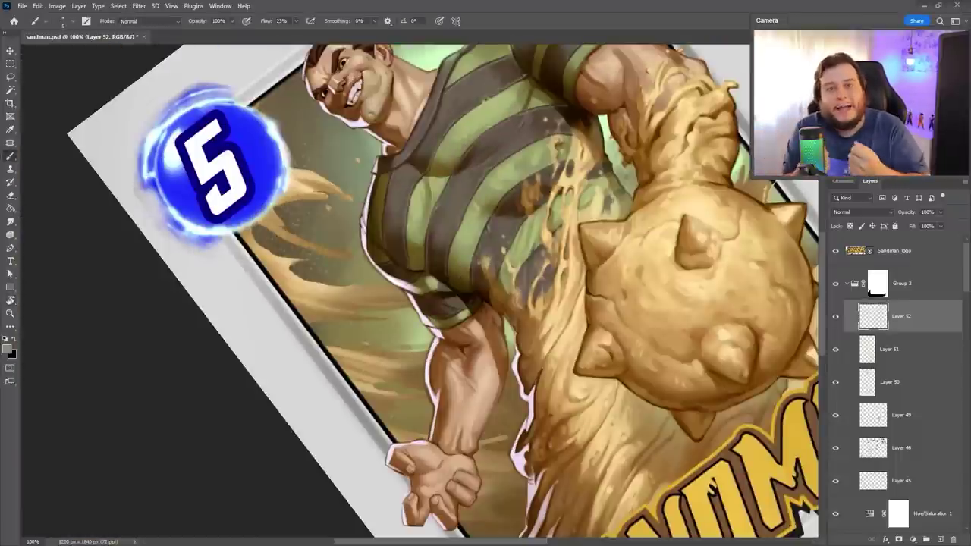
{"action": "scroll", "coordinate": [516, 275], "scroll_direction": "up", "scroll_amount": 5}
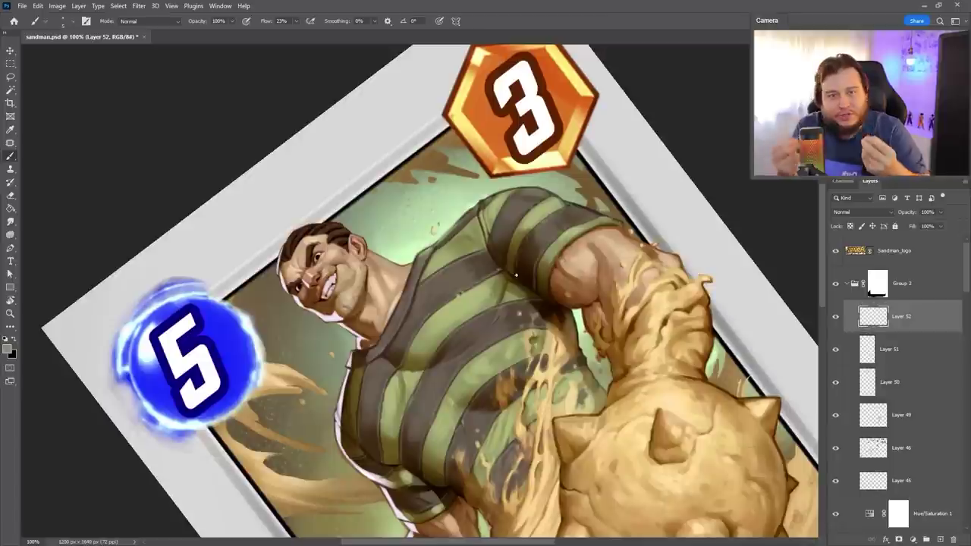
{"action": "key", "text": "r"}
{"action": "key", "text": "Escape"}
{"action": "key", "text": "ctrl+minus"}
{"action": "key", "text": "ctrl+minus"}
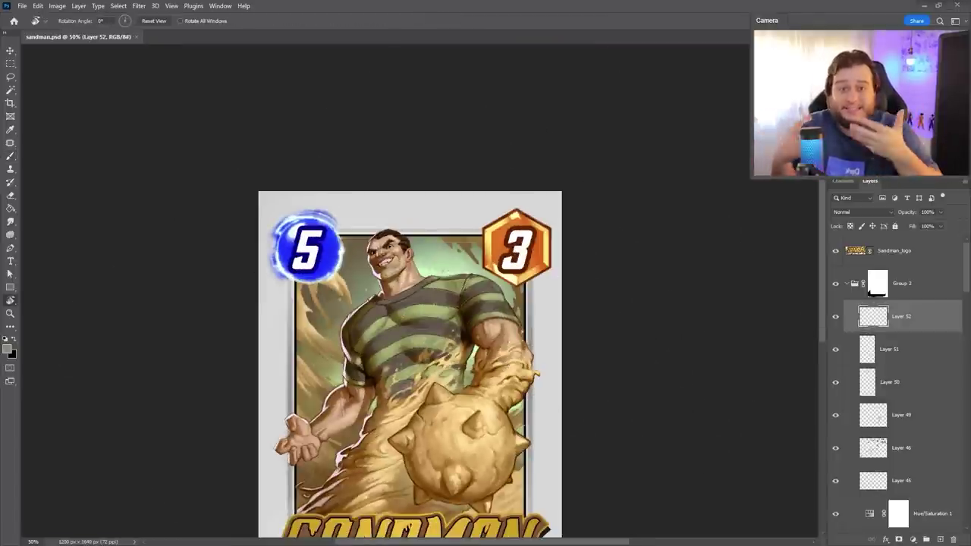
Repaint the eyes and even out the gapped teeth on Layer 52 with sampled face colours, using the small brush at 23% flow.
{"action": "scroll", "coordinate": [383, 270], "scroll_direction": "up", "scroll_amount": 4}
{"action": "key", "text": "b"}
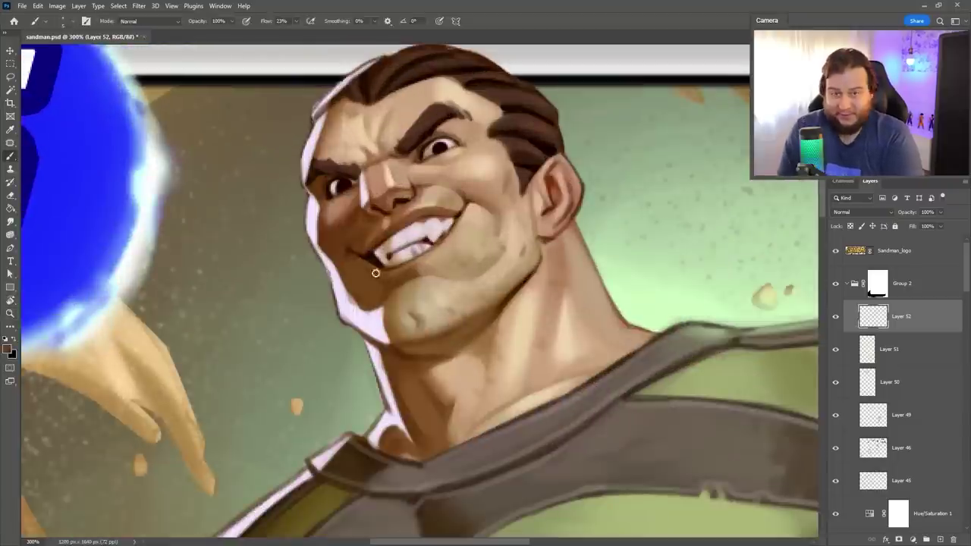
{"action": "key", "text": "r"}
{"action": "left_click_drag", "start_coordinate": [376, 273], "coordinate": [395, 196]}
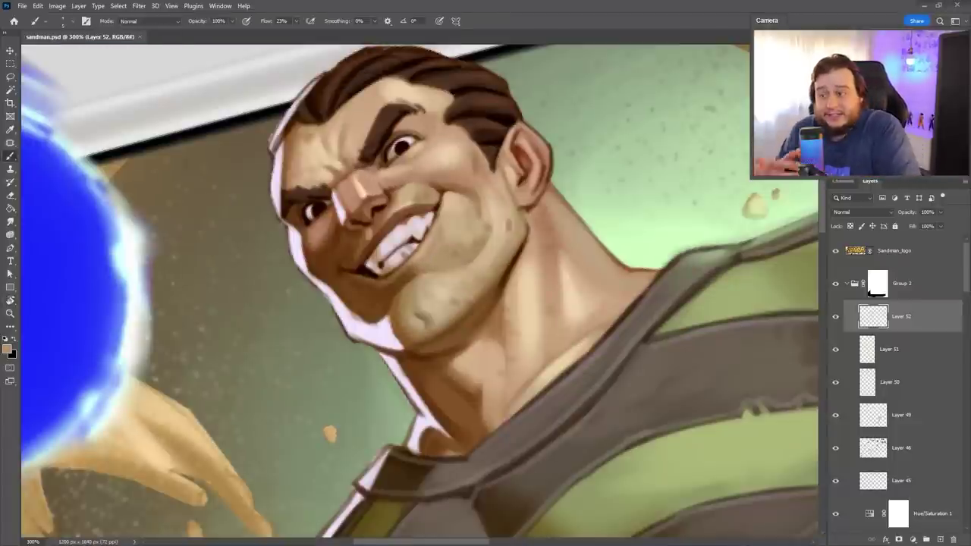
{"action": "left_click_drag", "start_coordinate": [394, 190], "coordinate": [440, 229]}
{"action": "key", "text": "h"}
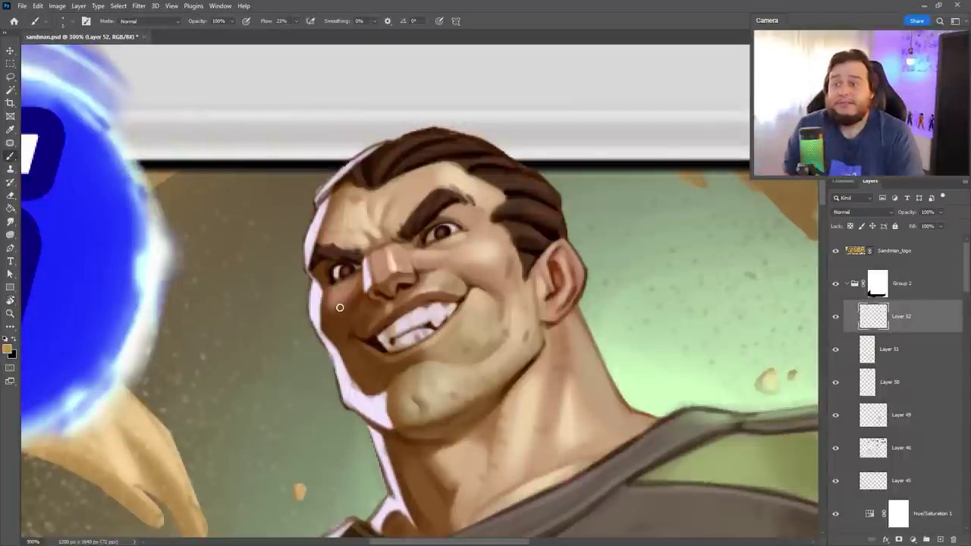
{"action": "key", "text": "h"}
{"action": "left_click_drag", "start_coordinate": [340, 308], "coordinate": [331, 366]}
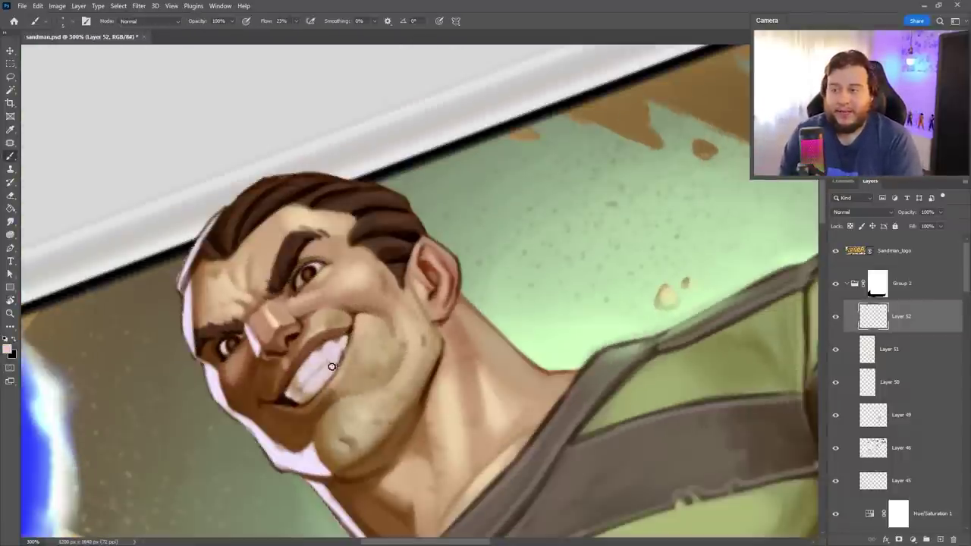
{"action": "key", "text": "bracketright"}
{"action": "key", "text": "bracketright"}
{"action": "key", "text": "bracketright"}
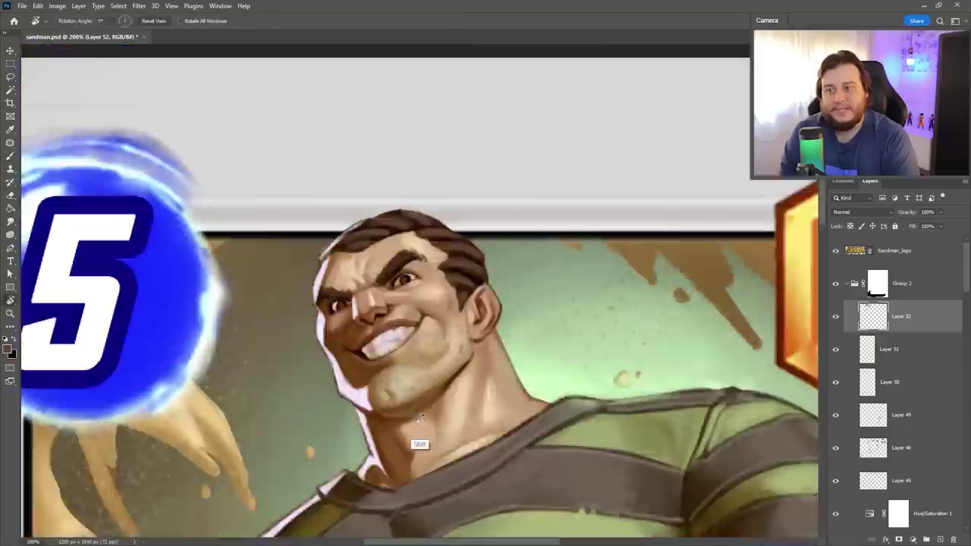
Refine the hair strands, smile and jaw on Layer 52 with sampled browns and skin tones at 82% flow.
{"action": "left_click_drag", "start_coordinate": [419, 421], "coordinate": [323, 335]}
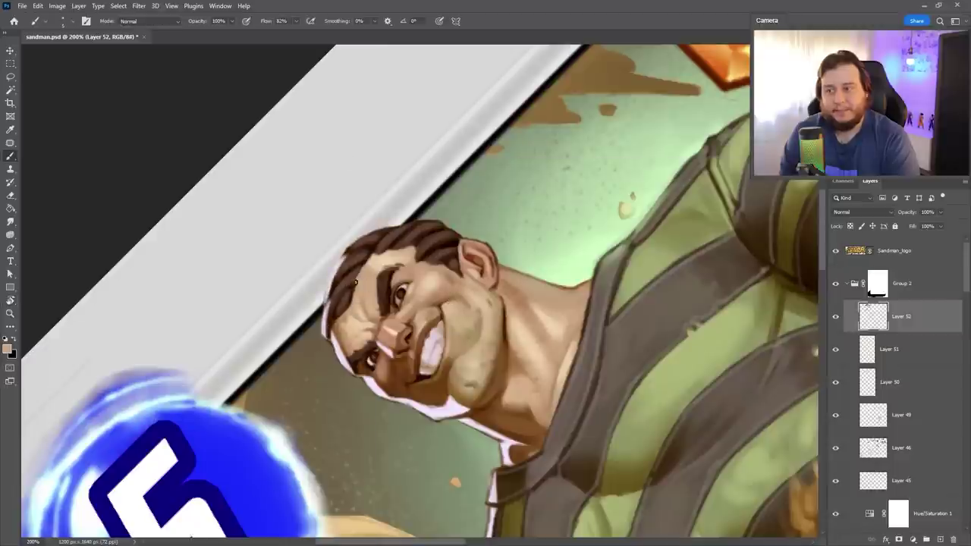
{"action": "left_click_drag", "start_coordinate": [355, 282], "coordinate": [353, 309]}
{"action": "key", "text": "ctrl+0"}
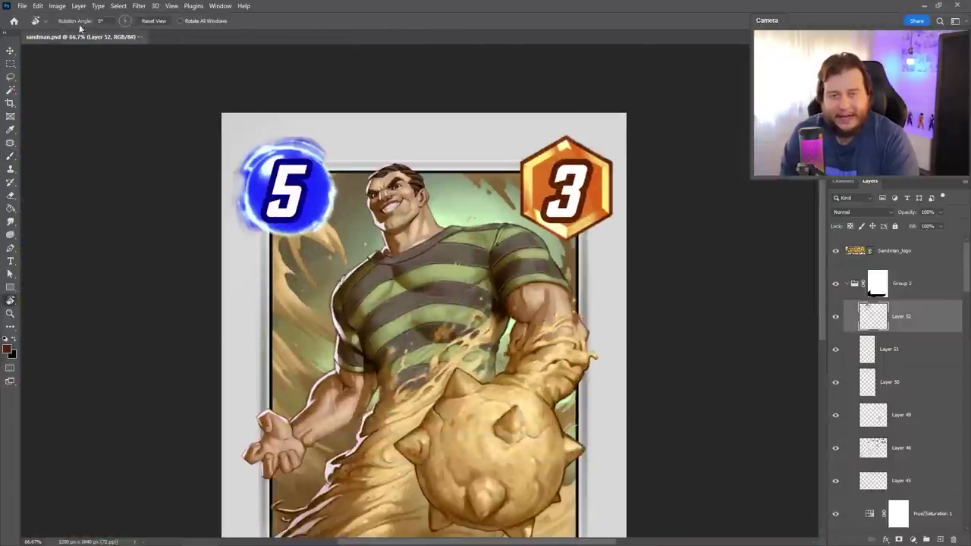
{"action": "key", "text": "h"}
{"action": "scroll", "coordinate": [413, 228], "scroll_direction": "up", "scroll_amount": 5}
{"action": "right_click", "coordinate": [413, 163]}
{"action": "key", "text": "Escape"}
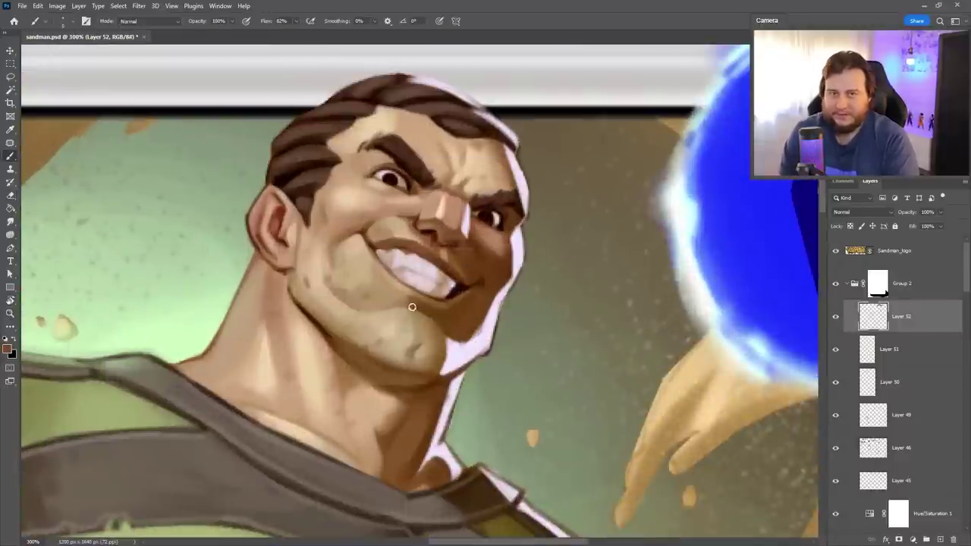
{"action": "left_click_drag", "start_coordinate": [456, 294], "coordinate": [437, 299]}
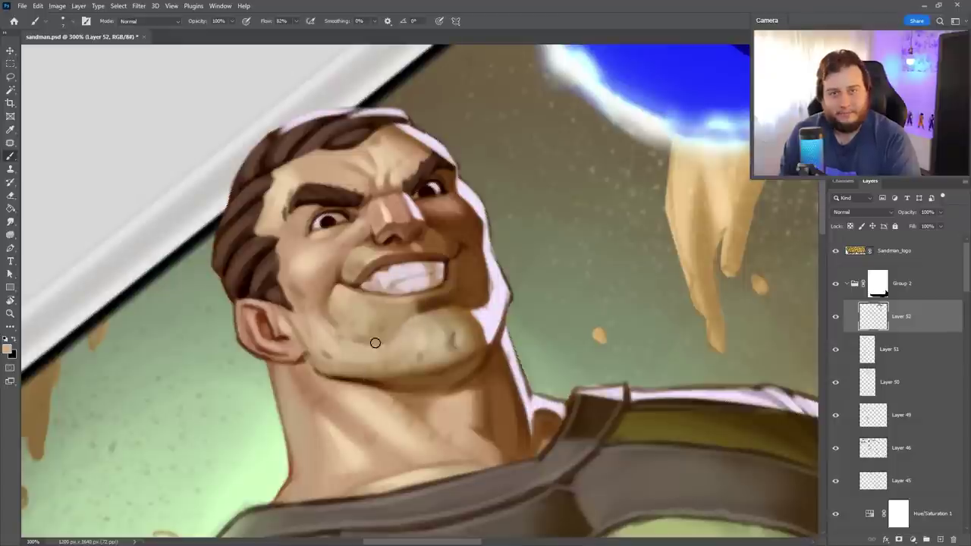
Sample brown beside the eye and sharpen the nose and face details on Layer 52 at 100% flow.
{"action": "key", "text": "shift+0"}
{"action": "left_click_drag", "start_coordinate": [330, 322], "coordinate": [363, 57]}
{"action": "right_click", "coordinate": [457, 302]}
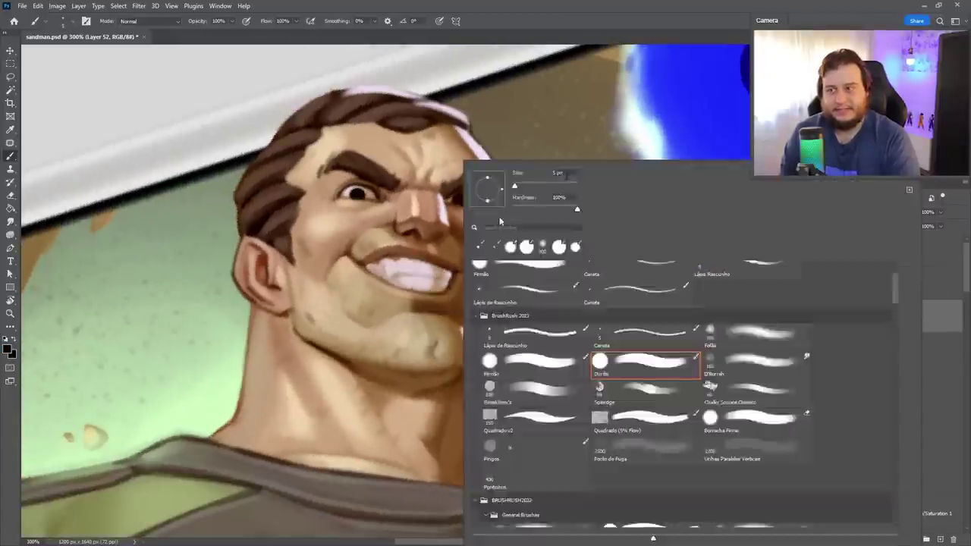
{"action": "key", "text": "Escape"}
{"action": "left_click", "coordinate": [463, 203], "text": "alt"}
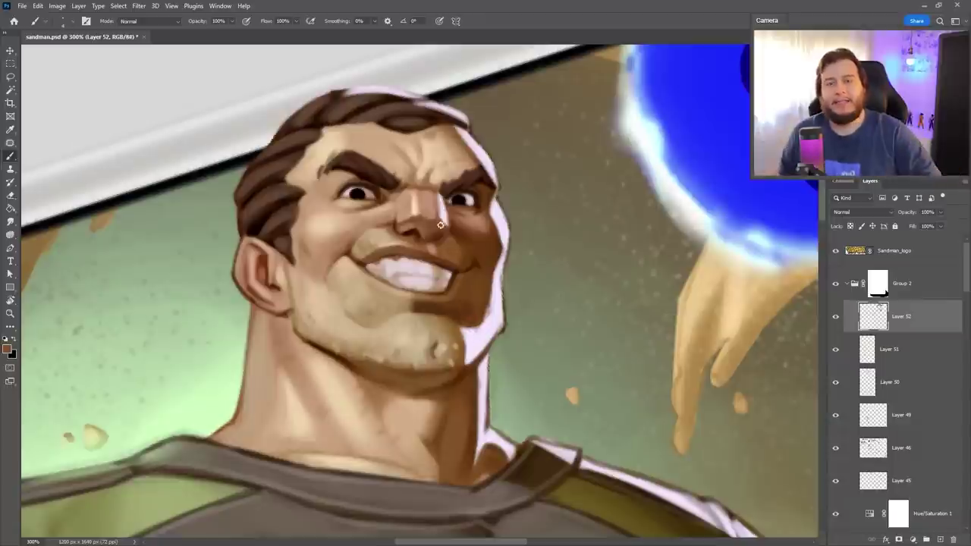
{"action": "left_click_drag", "start_coordinate": [440, 231], "coordinate": [448, 225]}
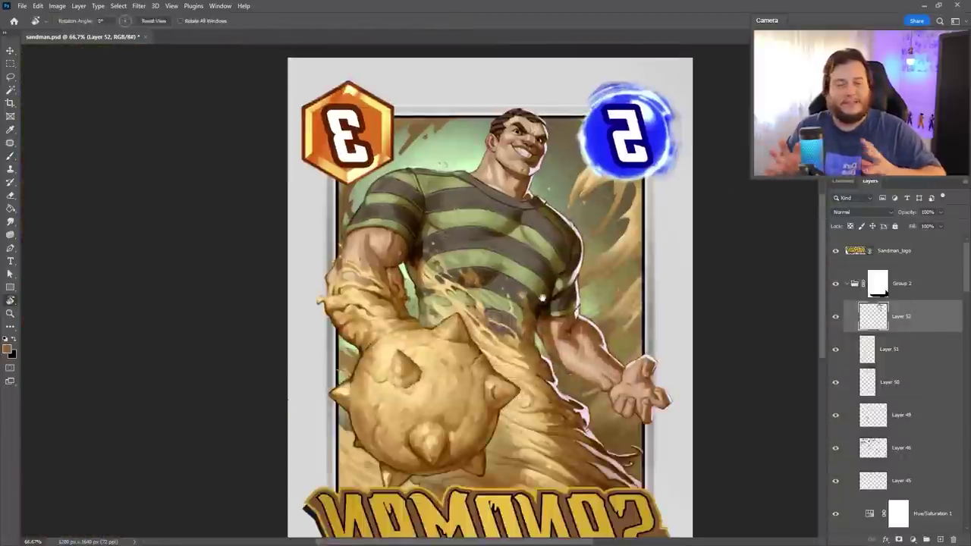
Blend sampled skin tone into the upper arm's shading at 15% flow, and touch up the arms with dark brown at 87% flow.
{"action": "key", "text": "b"}
{"action": "scroll", "coordinate": [381, 239], "scroll_direction": "up", "scroll_amount": 1}
{"action": "key", "text": "shift+1"}
{"action": "key", "text": "shift+5"}
{"action": "left_click", "coordinate": [389, 264], "text": "alt"}
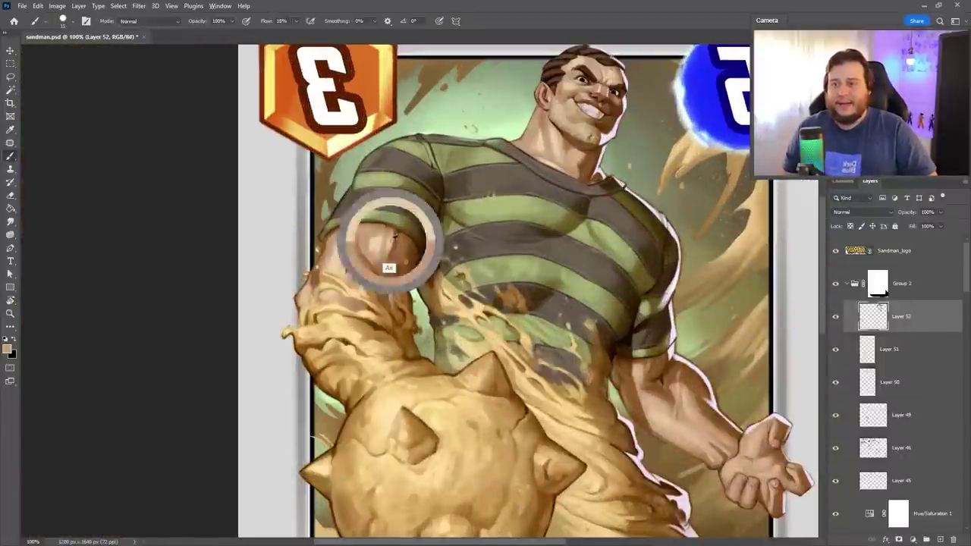
{"action": "left_click_drag", "start_coordinate": [396, 249], "coordinate": [385, 271]}
{"action": "left_click_drag", "start_coordinate": [636, 387], "coordinate": [603, 349]}
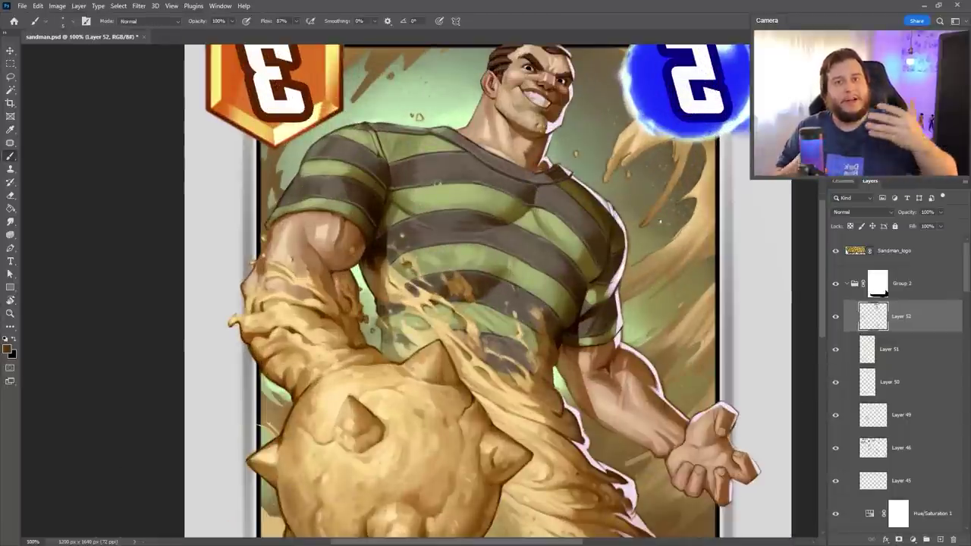
{"action": "left_click_drag", "start_coordinate": [642, 343], "coordinate": [607, 326]}
{"action": "left_click_drag", "start_coordinate": [658, 388], "coordinate": [668, 279]}
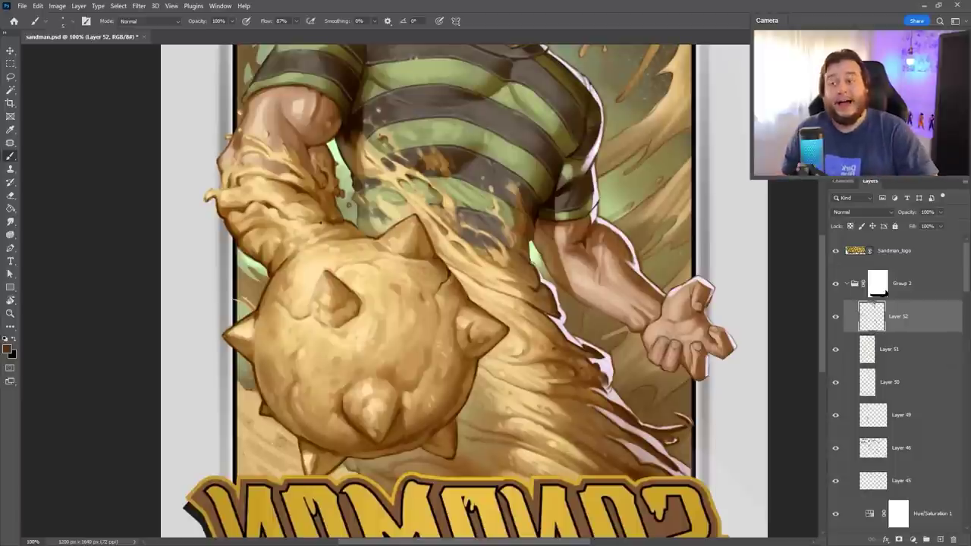
Mask Group 2 with black inside lasso selections around the blue 5 badge and the orange 3 badge.
{"action": "scroll", "coordinate": [275, 273], "scroll_direction": "down", "scroll_amount": 3}
{"action": "scroll", "coordinate": [274, 274], "scroll_direction": "up", "scroll_amount": 3}
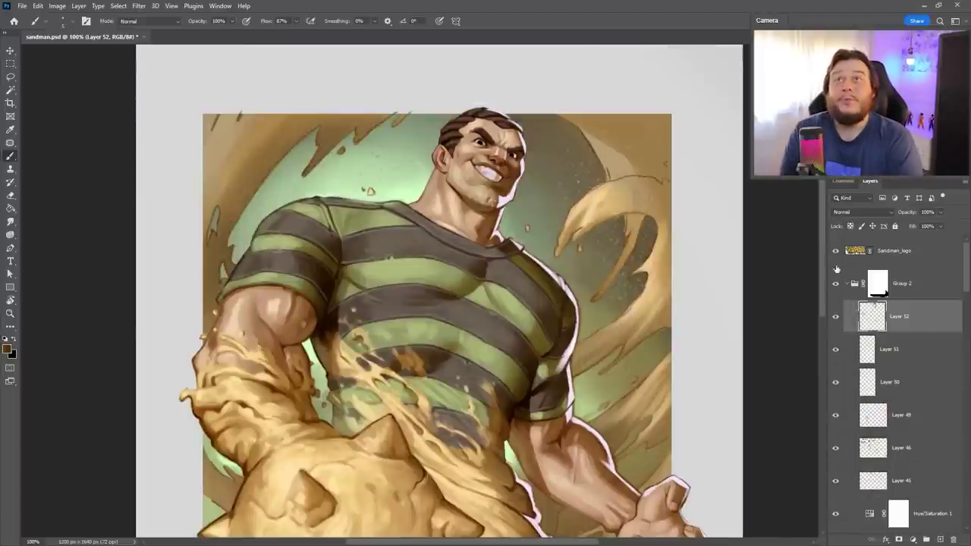
{"action": "left_click", "coordinate": [902, 283]}
{"action": "left_click", "coordinate": [37, 5]}
{"action": "left_click", "coordinate": [65, 17]}
{"action": "key", "text": "l"}
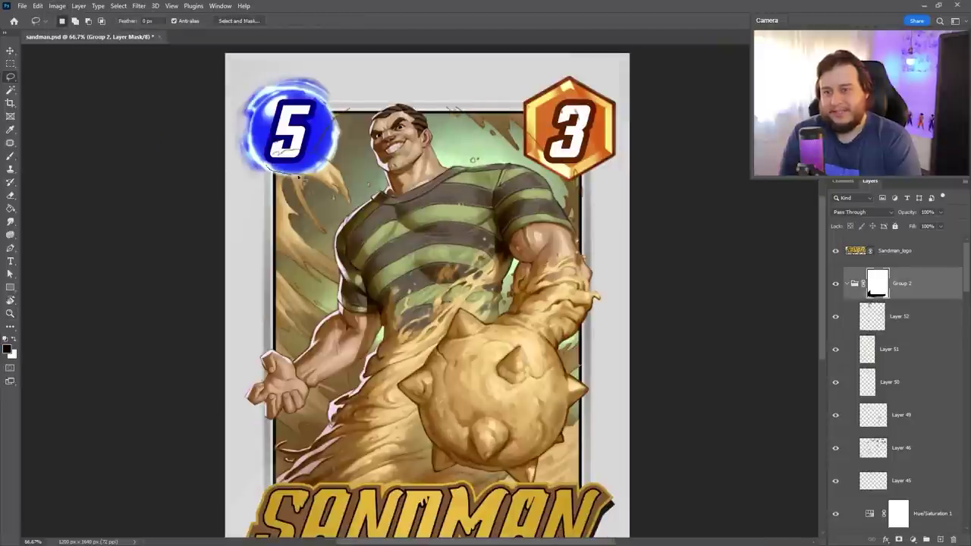
{"action": "key", "text": "alt+BackSpace"}
{"action": "key", "text": "ctrl+d"}
Add Layers 53, 54 and 55 above Layer 52, changing brushes between them to paint fine details over the figure.
{"action": "key", "text": "b"}
{"action": "scroll", "coordinate": [425, 289], "scroll_direction": "down", "scroll_amount": 1}
{"action": "key", "text": "ctrl+shift+alt+n"}
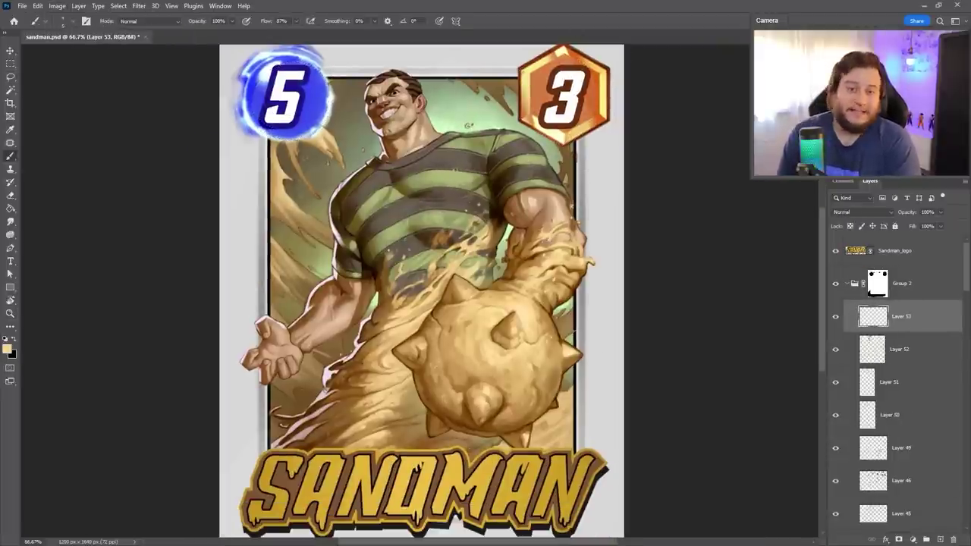
{"action": "right_click", "coordinate": [415, 159]}
{"action": "double_click", "coordinate": [585, 369]}
{"action": "key", "text": "ctrl+shift+alt+n"}
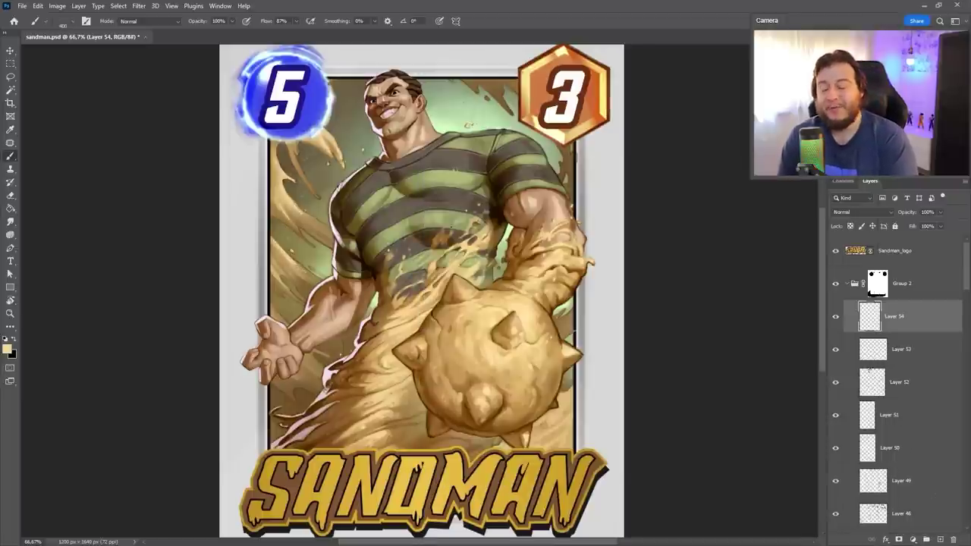
{"action": "scroll", "coordinate": [372, 87], "scroll_direction": "up", "scroll_amount": 3}
{"action": "right_click", "coordinate": [600, 123]}
{"action": "double_click", "coordinate": [645, 369]}
{"action": "key", "text": "ctrl+shift+alt+n"}
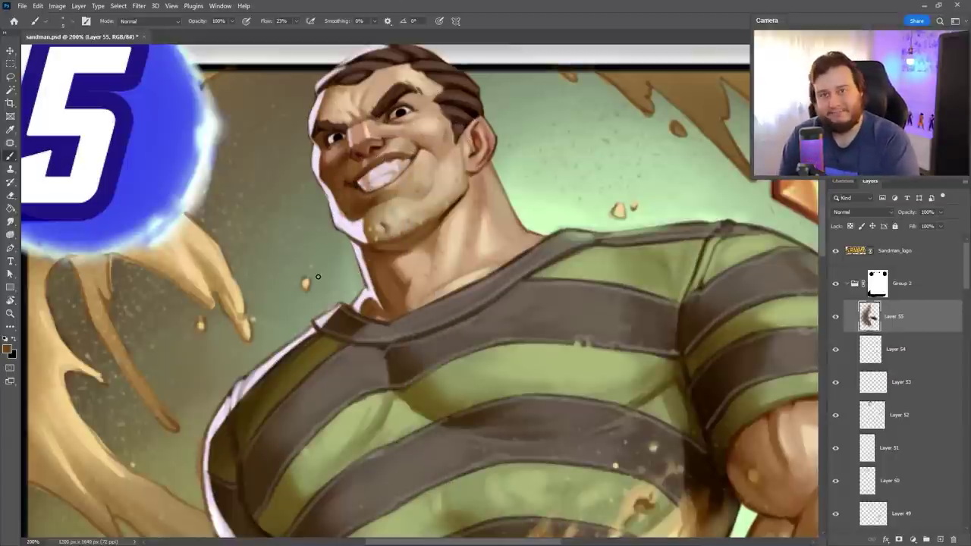
Touch up the shirt folds and sandy waist on Layer 55 with sampled olive and sand colours at 23% flow.
{"action": "scroll", "coordinate": [375, 131], "scroll_direction": "down", "scroll_amount": 4}
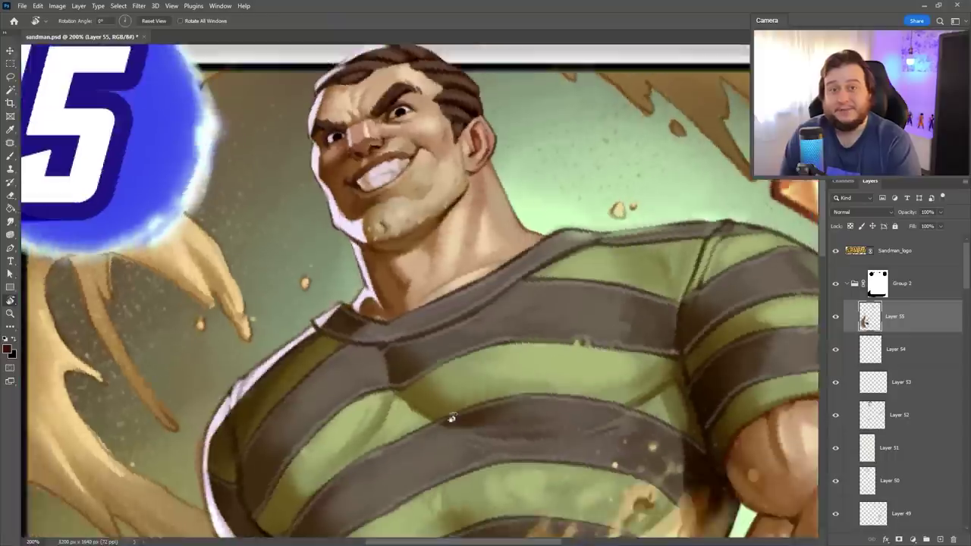
{"action": "right_click", "coordinate": [510, 188]}
{"action": "key", "text": "Return"}
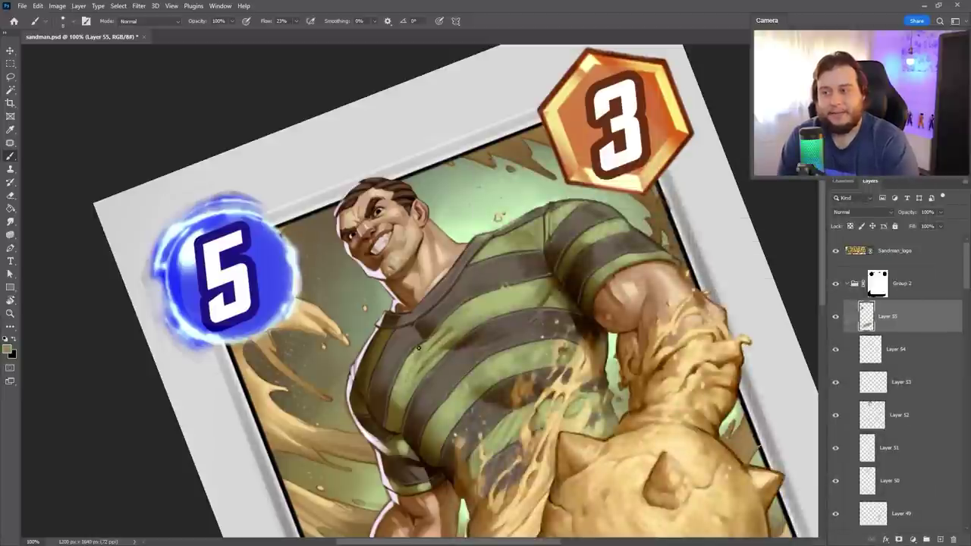
{"action": "left_click_drag", "start_coordinate": [412, 369], "coordinate": [361, 282]}
{"action": "left_click_drag", "start_coordinate": [394, 212], "coordinate": [514, 317]}
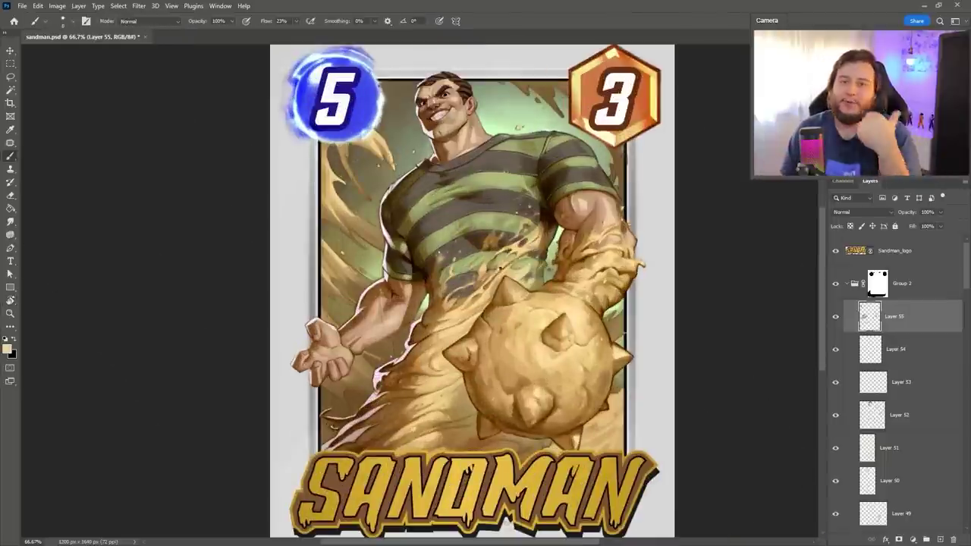
{"action": "left_click_drag", "start_coordinate": [501, 261], "coordinate": [469, 282]}
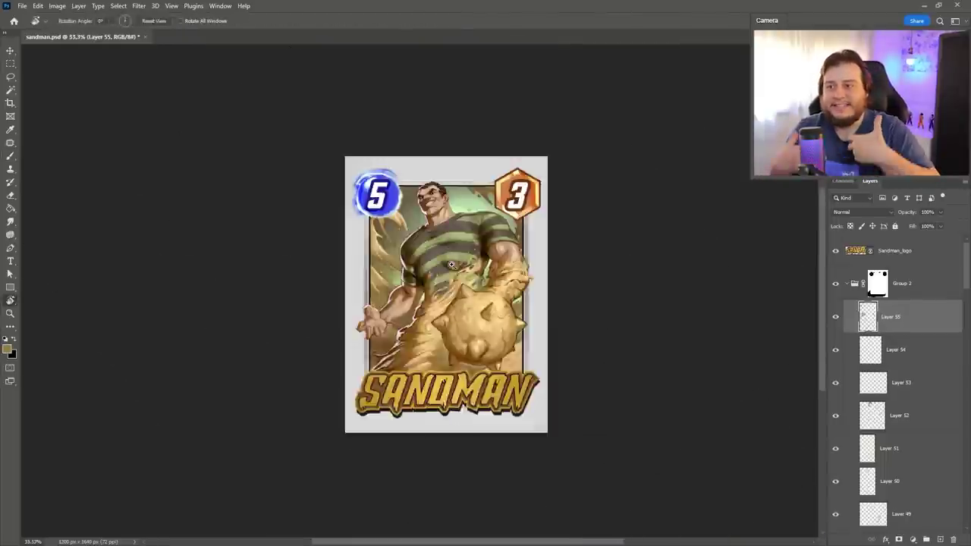
Fill olive lasso-drawn swooshes on Layer 56, mask them off the figure and set the layer opacity to 45%.
{"action": "key", "text": "ctrl+plus"}
{"action": "key", "text": "ctrl+plus"}
{"action": "key", "text": "l"}
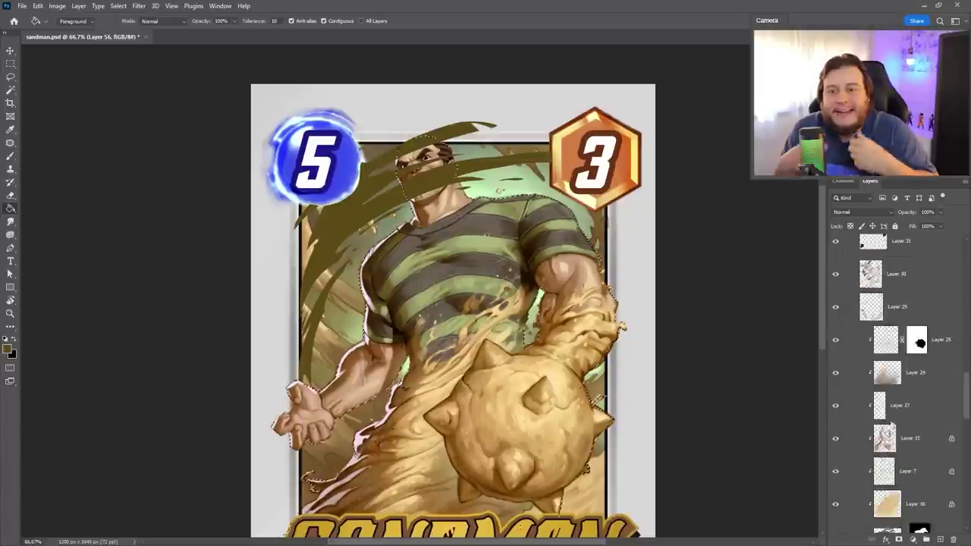
{"action": "scroll", "coordinate": [891, 425], "scroll_direction": "down", "scroll_amount": 8}
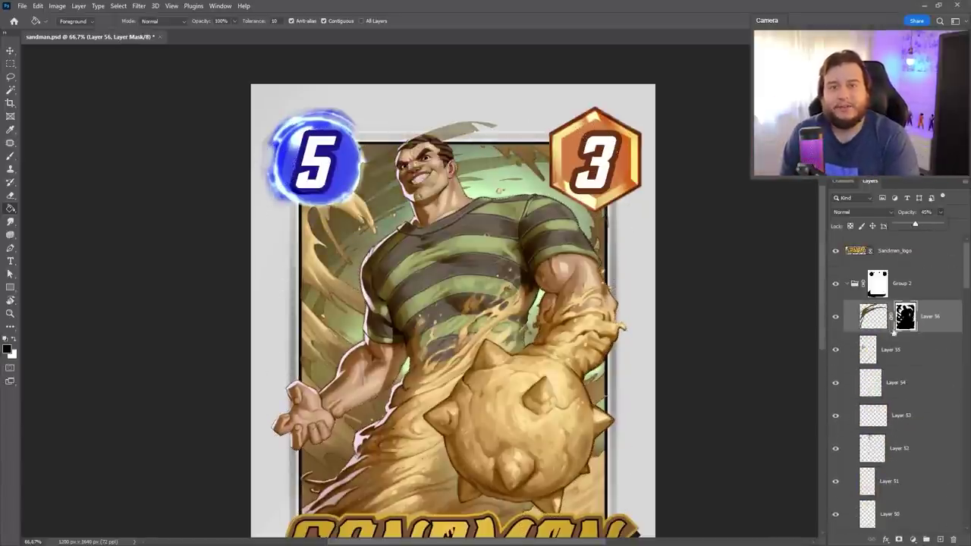
Paint background swirls on Layer 57 with the 14 px Durão brush, soften them with the eraser at 12% flow, and merge into Layer 56.
{"action": "right_click", "coordinate": [581, 147]}
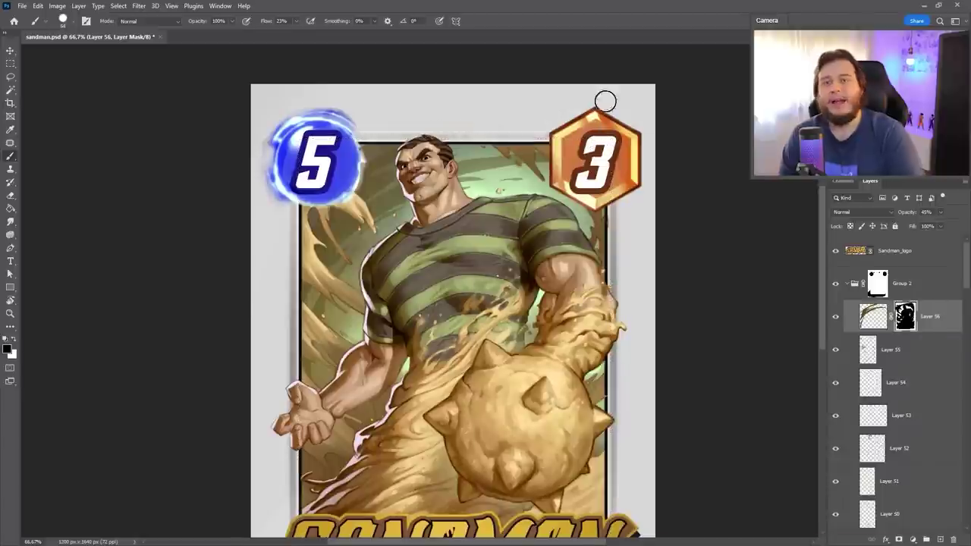
{"action": "right_click", "coordinate": [524, 190]}
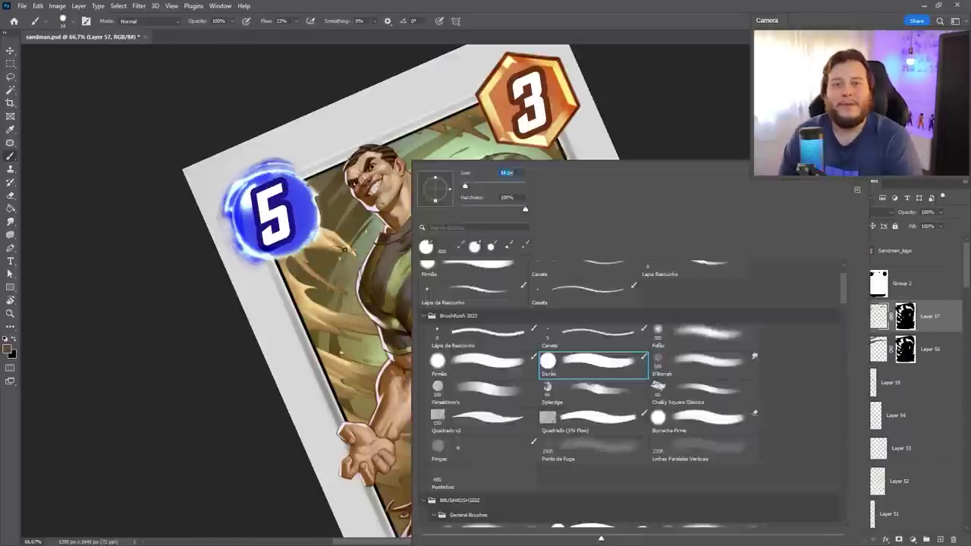
{"action": "left_click", "coordinate": [422, 156]}
{"action": "key", "text": "e"}
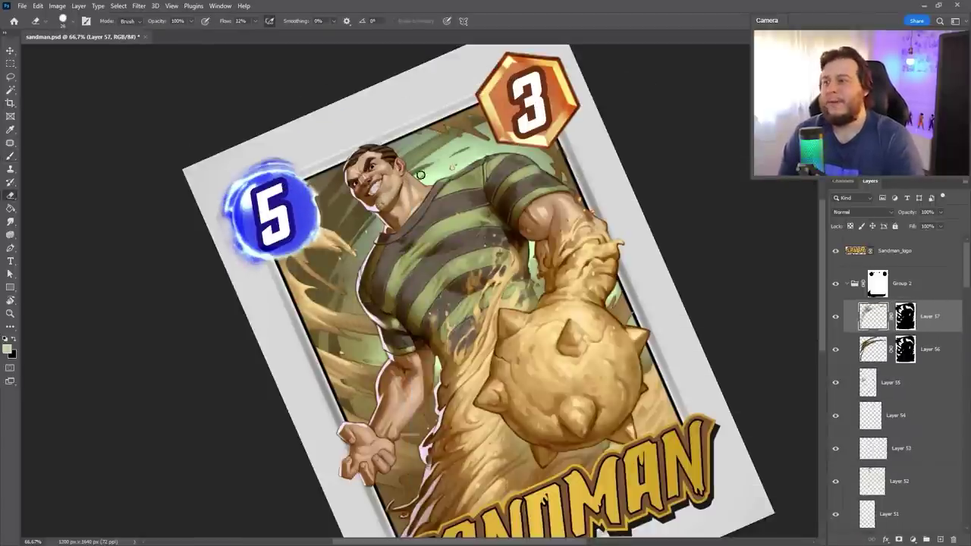
{"action": "key", "text": "ctrl+e"}
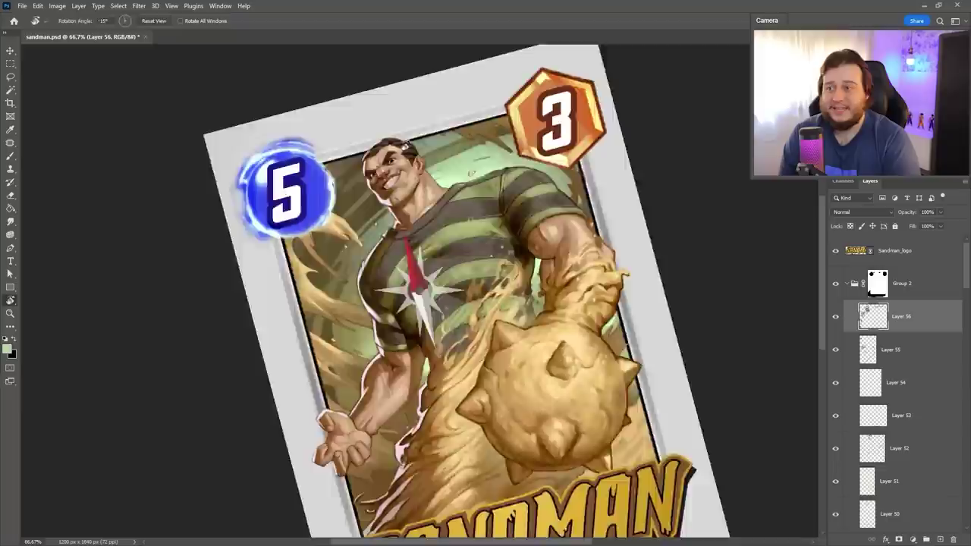
Paint green and sand-coloured accents along the background sand swirls on Layer 56 with the 14 px brush at 23% flow.
{"action": "key", "text": "r"}
{"action": "mouse_move", "coordinate": [313, 195]}
{"action": "left_mouse_down"}
{"action": "mouse_move", "coordinate": [425, 227]}
{"action": "mouse_move", "coordinate": [464, 388]}
{"action": "mouse_move", "coordinate": [475, 351]}
{"action": "left_mouse_up"}
{"action": "key", "text": "b"}
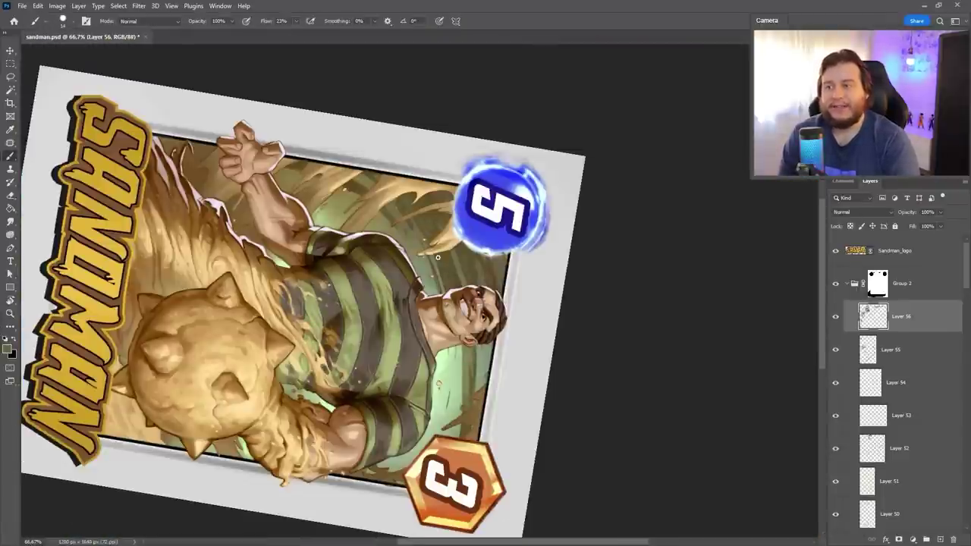
{"action": "left_click_drag", "start_coordinate": [438, 257], "coordinate": [378, 222]}
{"action": "left_click_drag", "start_coordinate": [519, 402], "coordinate": [456, 319]}
{"action": "key", "text": "Escape"}
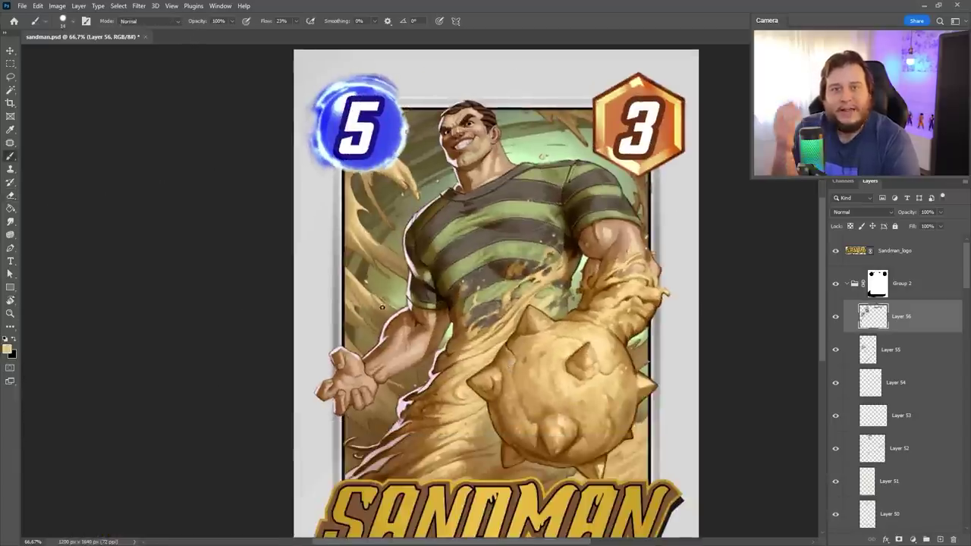
{"action": "key", "text": "z"}
{"action": "key", "text": "ctrl+minus"}
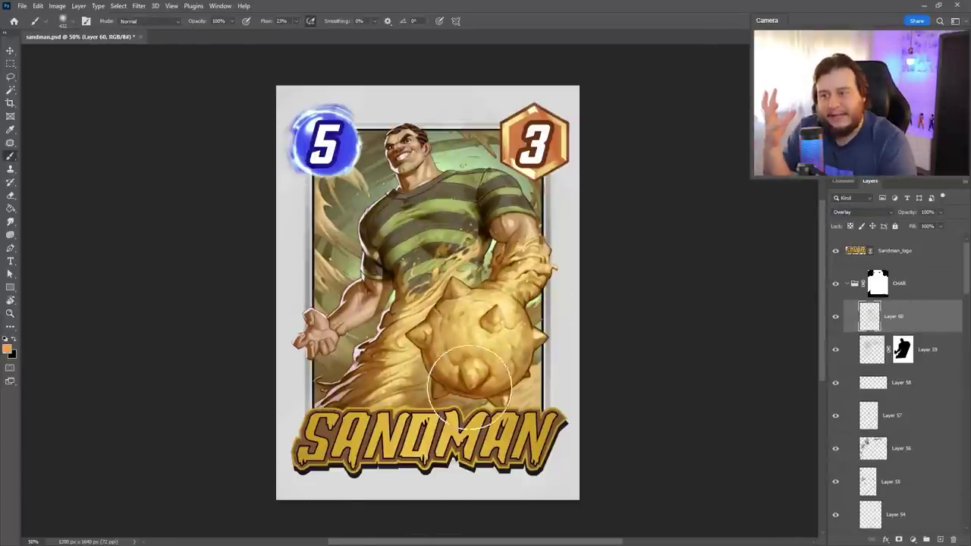
{"action": "left_click_drag", "start_coordinate": [769, 255], "coordinate": [777, 258]}
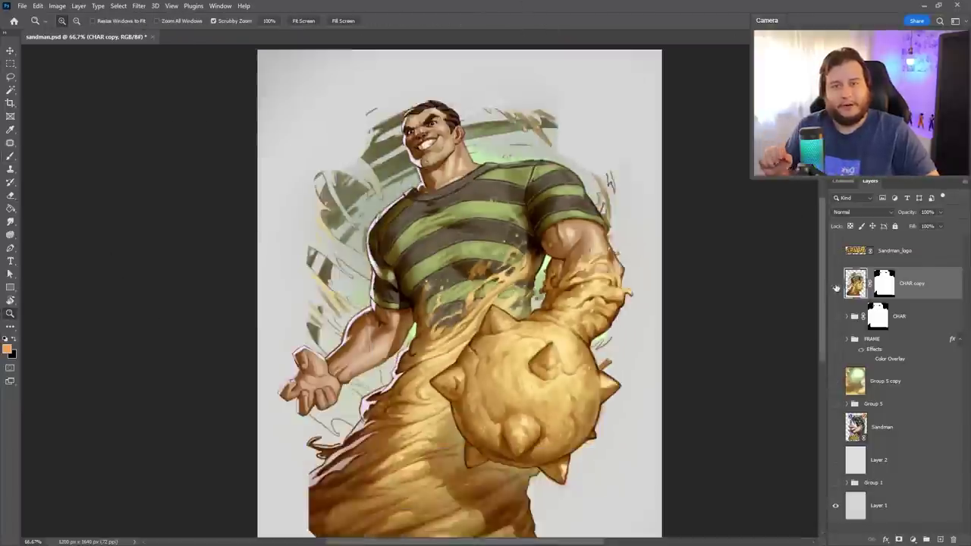
Outline the background between the open-handed arm and the sandy torso with the Polygonal Lasso and separate it from CHAR copy.
{"action": "scroll", "coordinate": [265, 425], "scroll_direction": "up", "scroll_amount": 4}
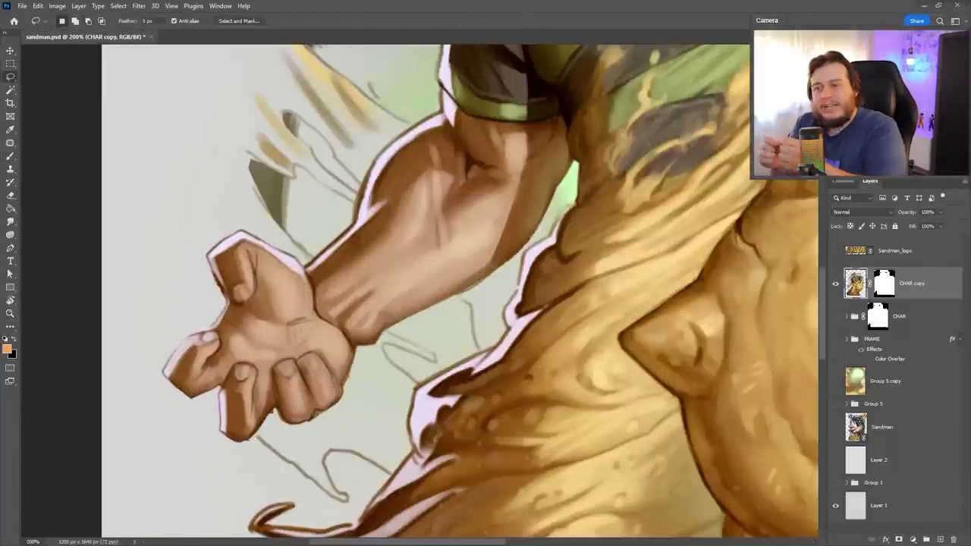
{"action": "key", "text": "alt+bracketright"}
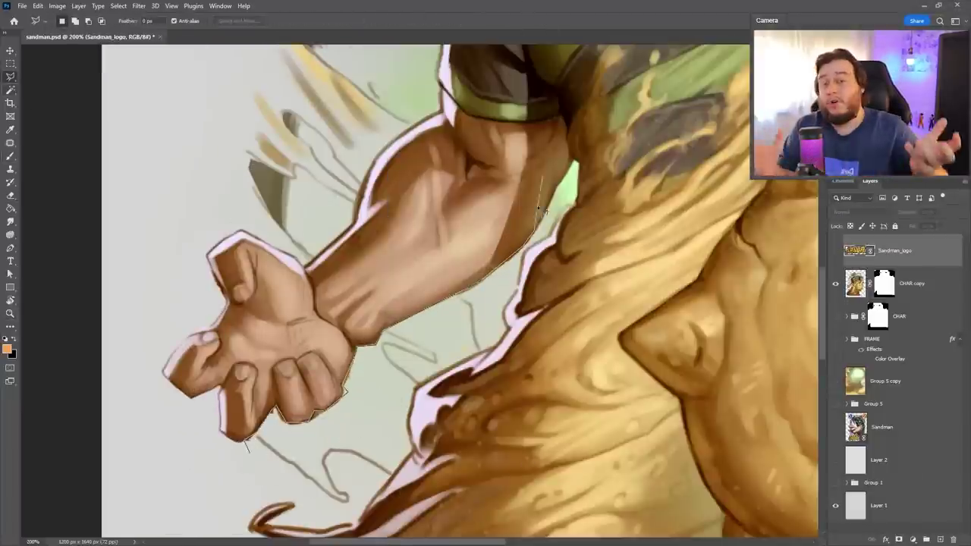
{"action": "scroll", "coordinate": [507, 312], "scroll_direction": "down", "scroll_amount": 3}
{"action": "scroll", "coordinate": [507, 312], "scroll_direction": "up", "scroll_amount": 3}
{"action": "key", "text": "ctrl+shift+alt+n"}
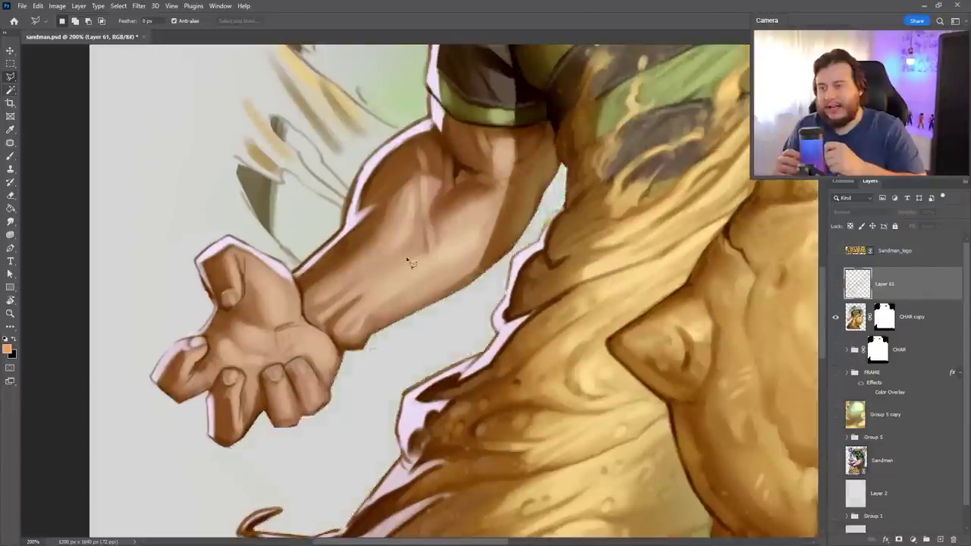
Separate the background beside the face, shoulder and open hand onto its own layer, and move both background cut-outs below the FRAME group.
{"action": "scroll", "coordinate": [507, 312], "scroll_direction": "up", "scroll_amount": 3}
{"action": "scroll", "coordinate": [498, 316], "scroll_direction": "up", "scroll_amount": 6}
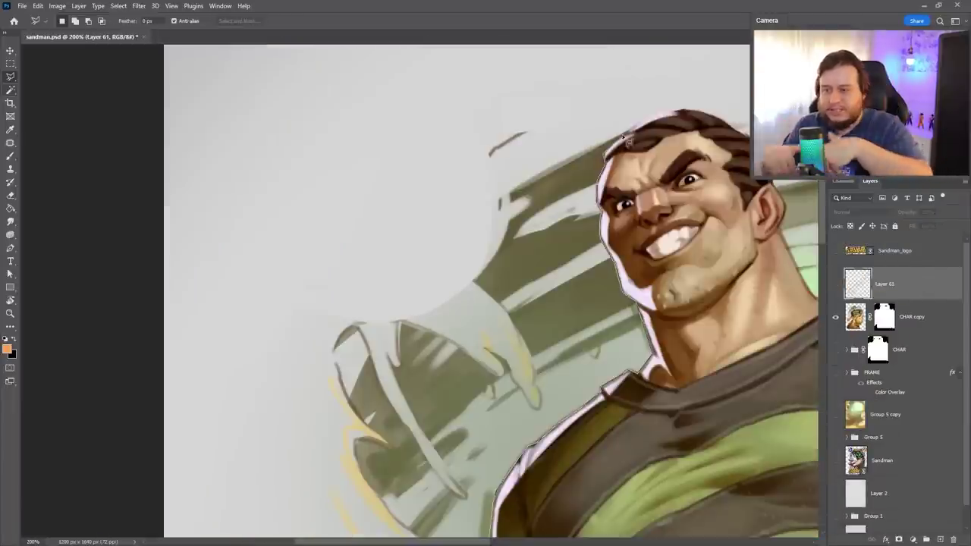
{"action": "scroll", "coordinate": [172, 540], "scroll_direction": "down", "scroll_amount": 4}
{"action": "scroll", "coordinate": [172, 540], "scroll_direction": "down", "scroll_amount": 5}
{"action": "left_click", "coordinate": [281, 501]}
{"action": "left_click", "coordinate": [436, 522]}
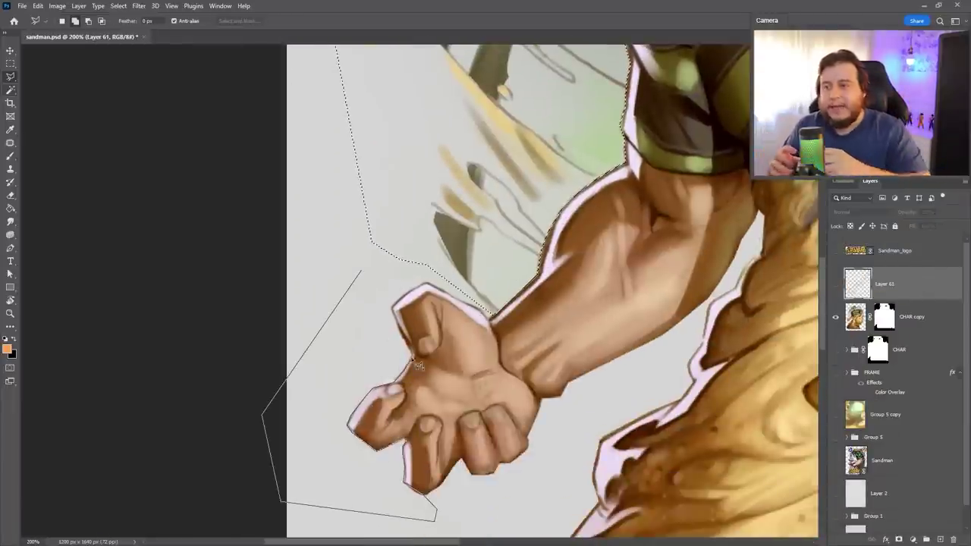
{"action": "key", "text": "Return"}
{"action": "key", "text": "ctrl+j"}
{"action": "left_click_drag", "start_coordinate": [881, 284], "coordinate": [881, 364]}
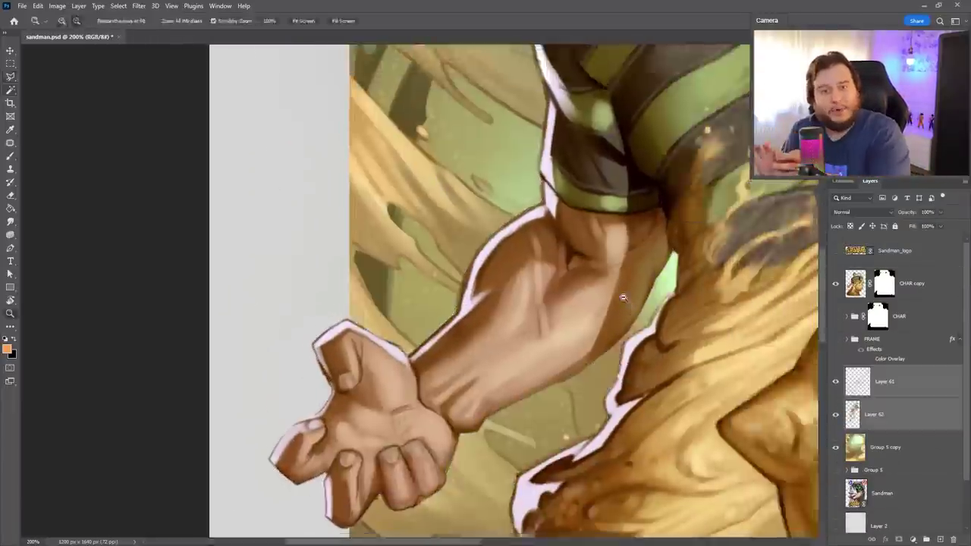
{"action": "key", "text": "ctrl+minus"}
Select CHAR copy and cut the green gap between the torso and the sandy arm onto a new layer with the Polygonal Lasso.
{"action": "left_click", "coordinate": [896, 284]}
{"action": "key", "text": "l"}
{"action": "key", "text": "ctrl+plus"}
{"action": "key", "text": "ctrl+plus"}
{"action": "scroll", "coordinate": [523, 195], "scroll_direction": "down", "scroll_amount": 4}
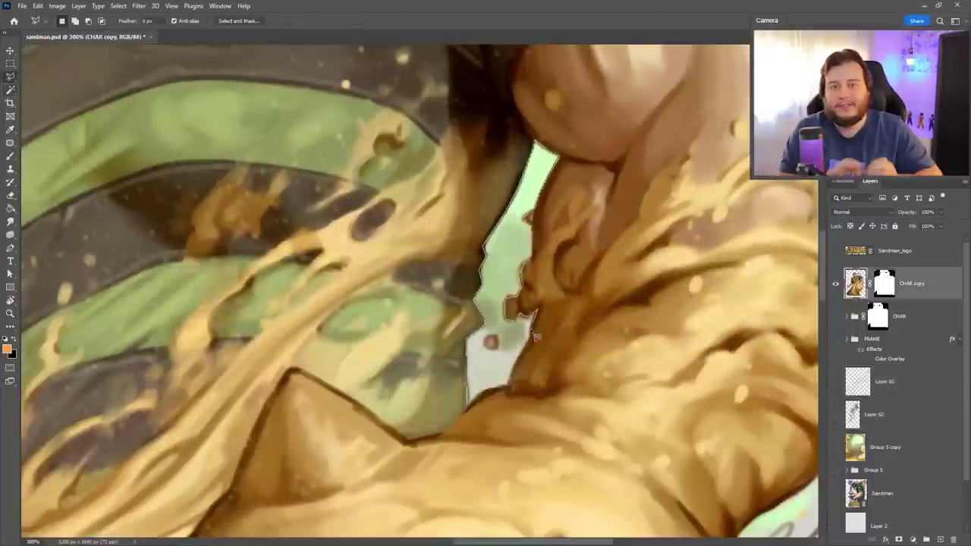
{"action": "key", "text": "ctrl+j"}
Cut the background along the outer edge of the sandy arm and spiked ball out of CHAR copy onto a separate layer.
{"action": "scroll", "coordinate": [491, 342], "scroll_direction": "up", "scroll_amount": 5}
{"action": "key", "text": "ctrl+j"}
{"action": "key", "text": "Return"}
{"action": "scroll", "coordinate": [352, 77], "scroll_direction": "up", "scroll_amount": 4}
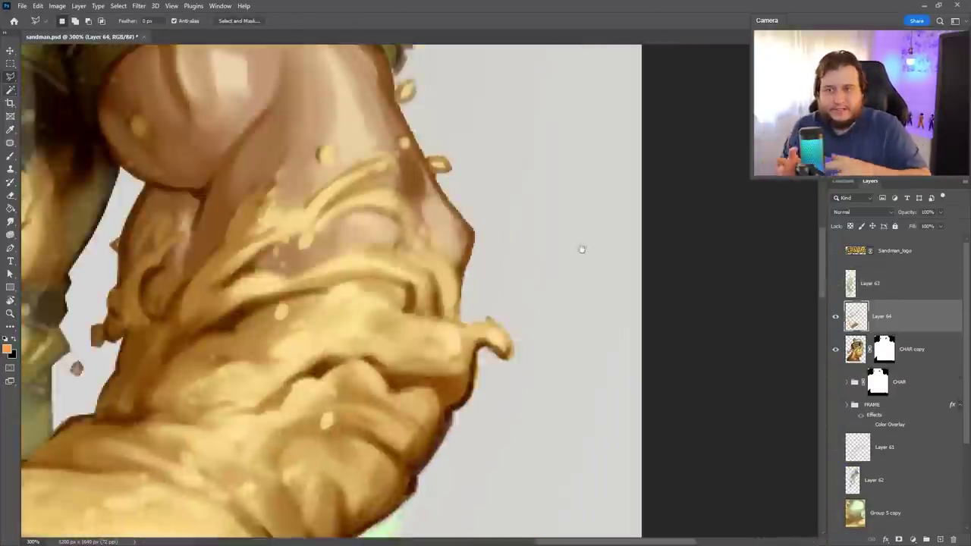
{"action": "key", "text": "ctrl+j"}
Outline the background behind the hair, neck and far shoulder with the Polygonal Lasso and cut it onto its own layer.
{"action": "scroll", "coordinate": [351, 76], "scroll_direction": "up", "scroll_amount": 8}
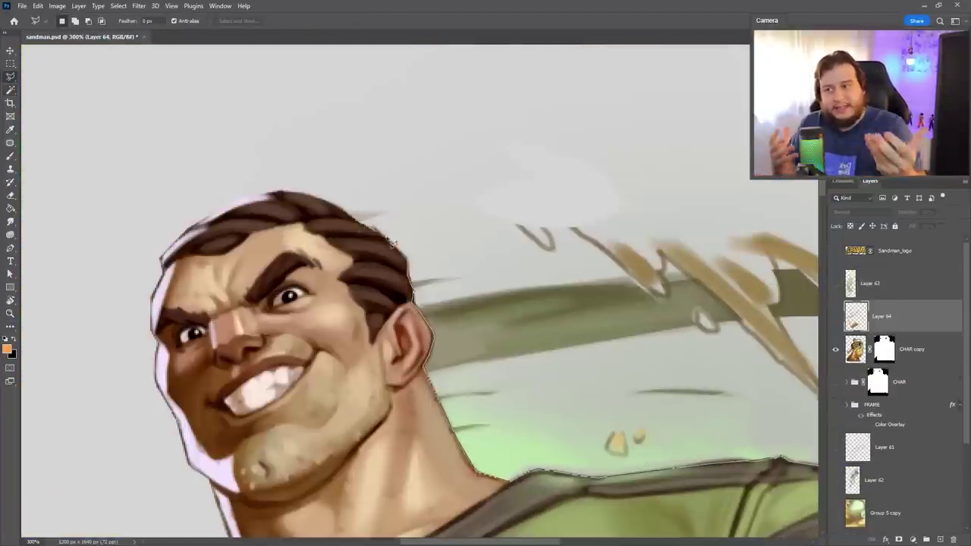
{"action": "scroll", "coordinate": [756, 243], "scroll_direction": "down", "scroll_amount": 4}
{"action": "scroll", "coordinate": [756, 242], "scroll_direction": "down", "scroll_amount": 5}
{"action": "key", "text": "ctrl+j"}
Place the three new background cut-outs below the FRAME group and paint sand swirls on Layer 62 to extend the scene behind the character.
{"action": "key", "text": "ctrl+0"}
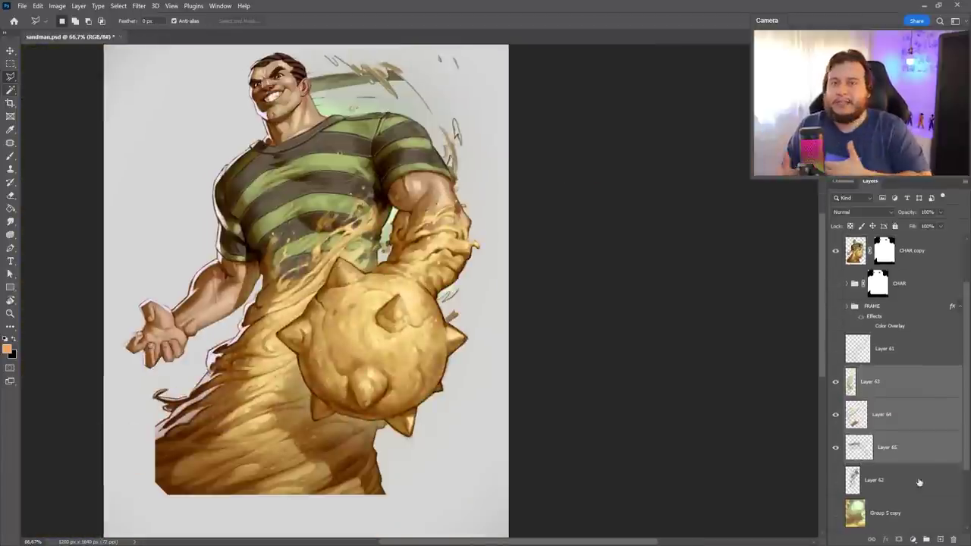
{"action": "key", "text": "alt+["}
{"action": "key", "text": "b"}
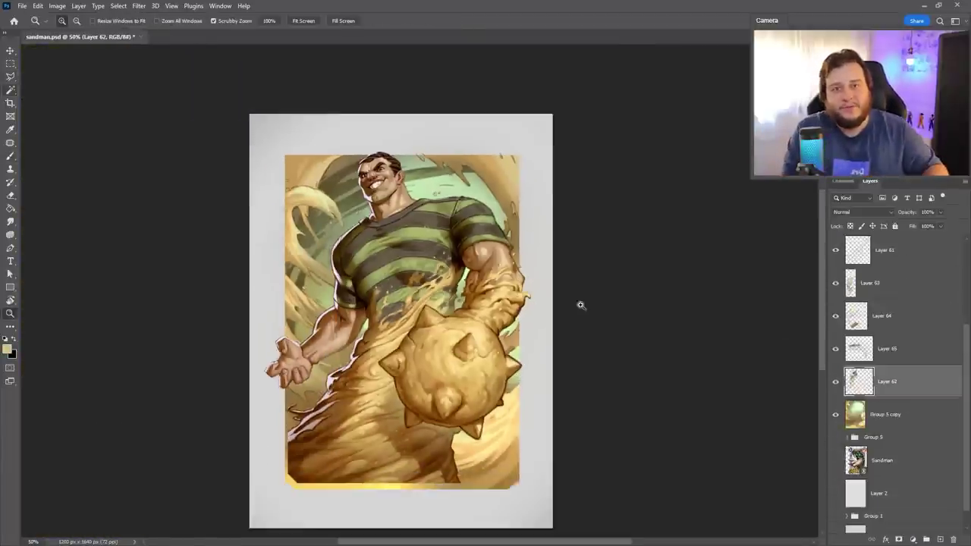
{"action": "left_click", "coordinate": [139, 5]}
{"action": "mouse_move", "coordinate": [185, 176]}
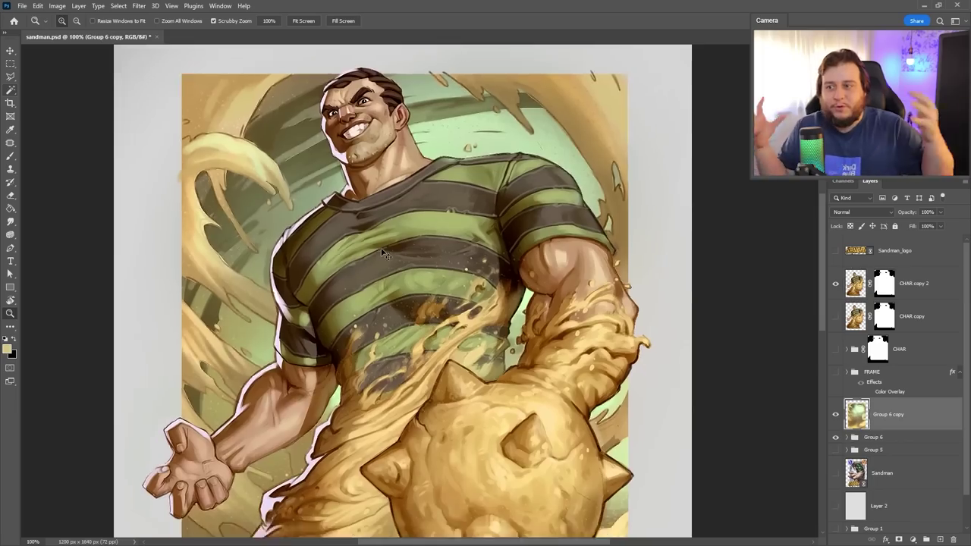